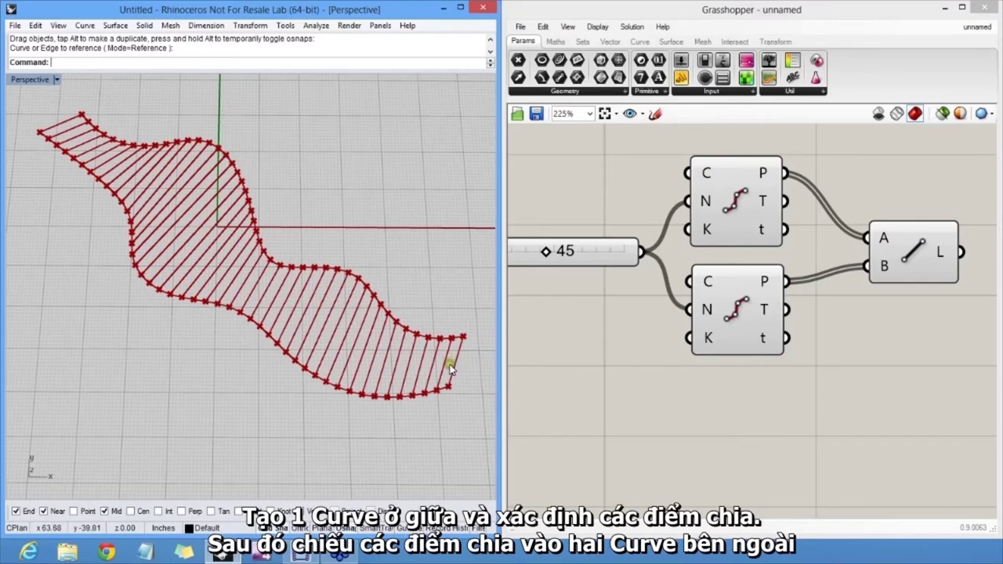
Step: Reshape the lower outer curve into stronger bends by moving its two end points and several intermediate control points
left_click(447, 392)
key("F10")
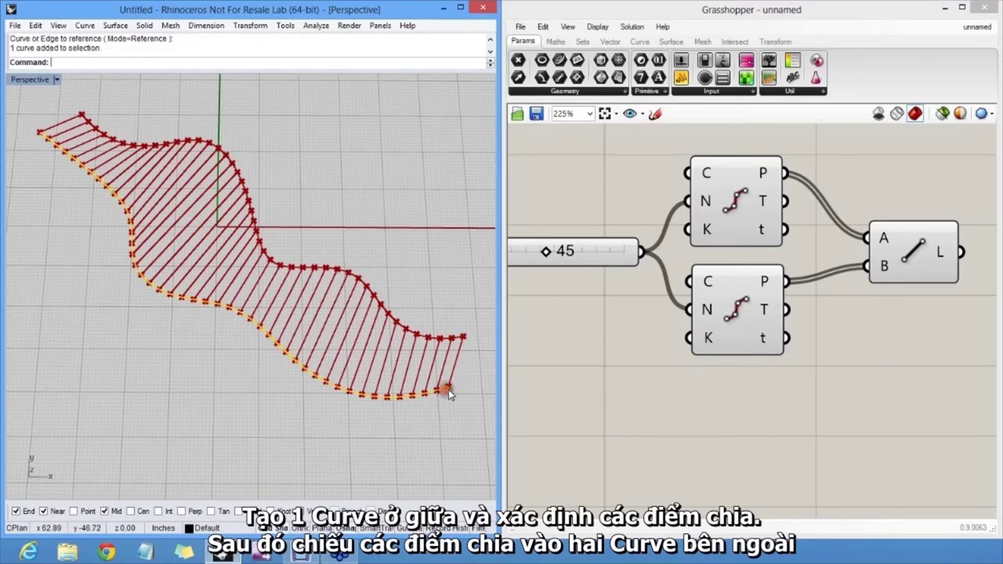
left_click_drag(449, 388, 477, 366)
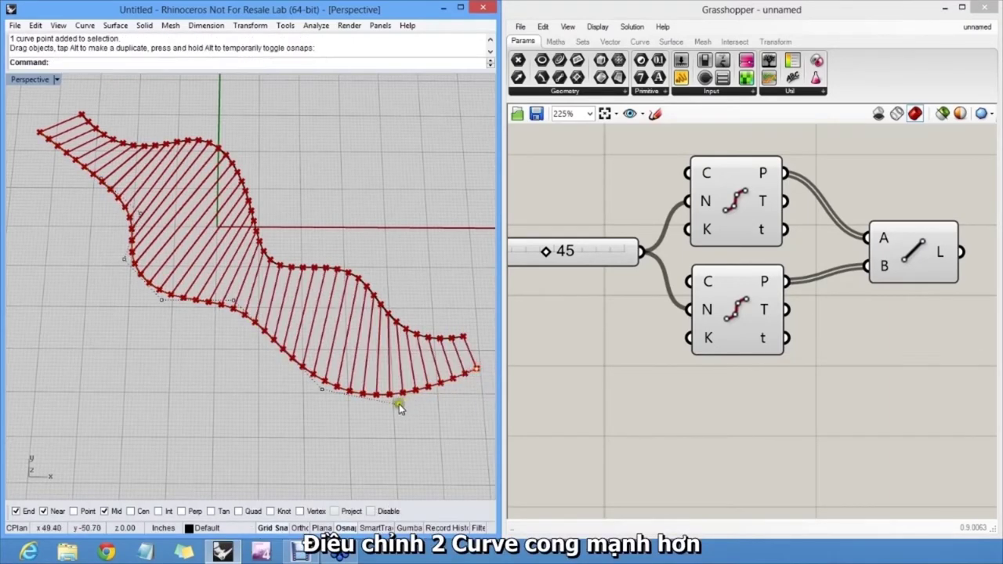
left_click_drag(399, 404, 377, 366)
left_click_drag(318, 389, 322, 407)
left_click_drag(234, 301, 230, 277)
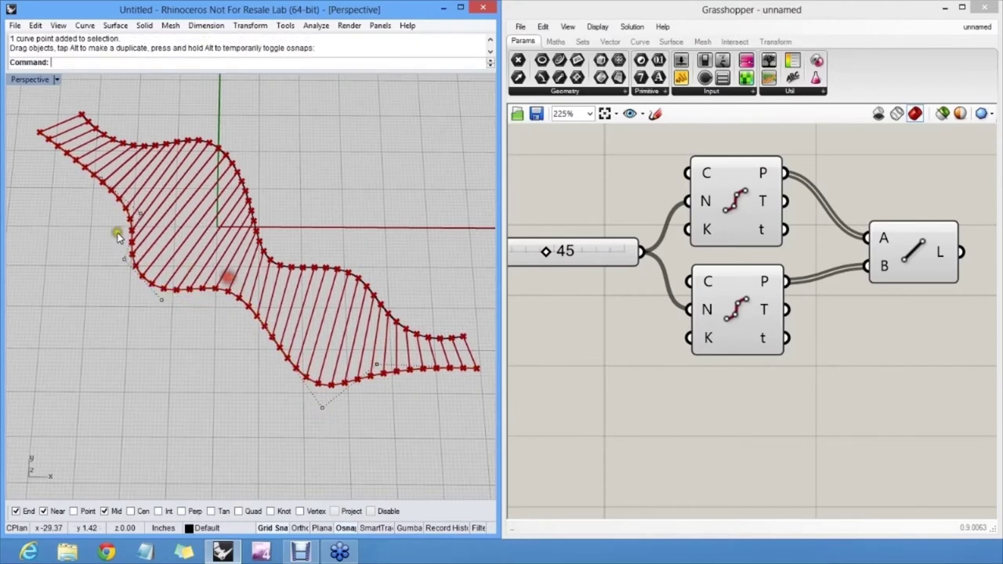
left_click_drag(91, 177, 56, 146)
left_click(296, 161)
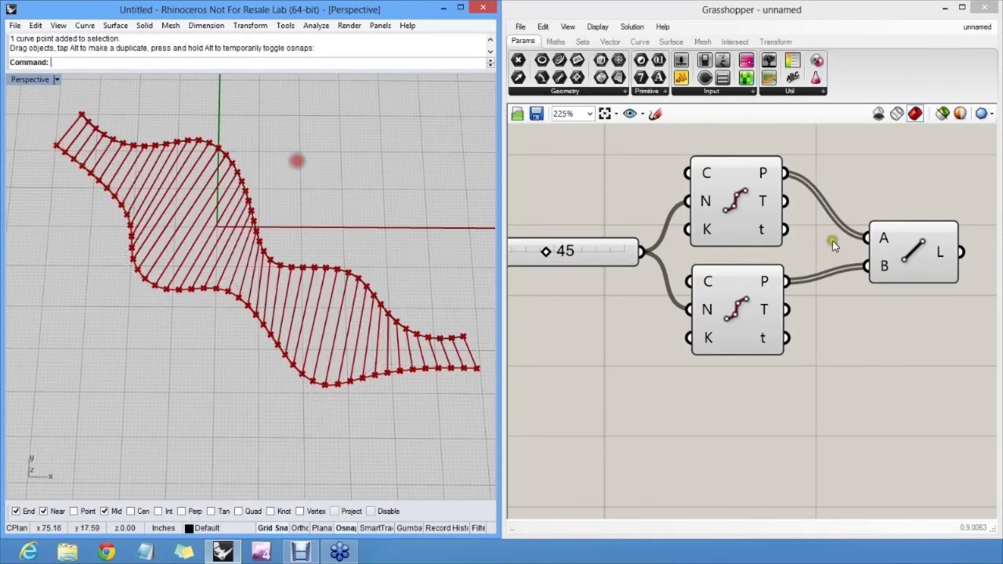
Step: Delete the old Grasshopper definition with the slider, both Divide Curve components and the Line component
right_click_drag(788, 255, 794, 273)
scroll(795, 272, "down", 2)
scroll(794, 264, "up", 1)
left_click_drag(653, 214, 904, 367)
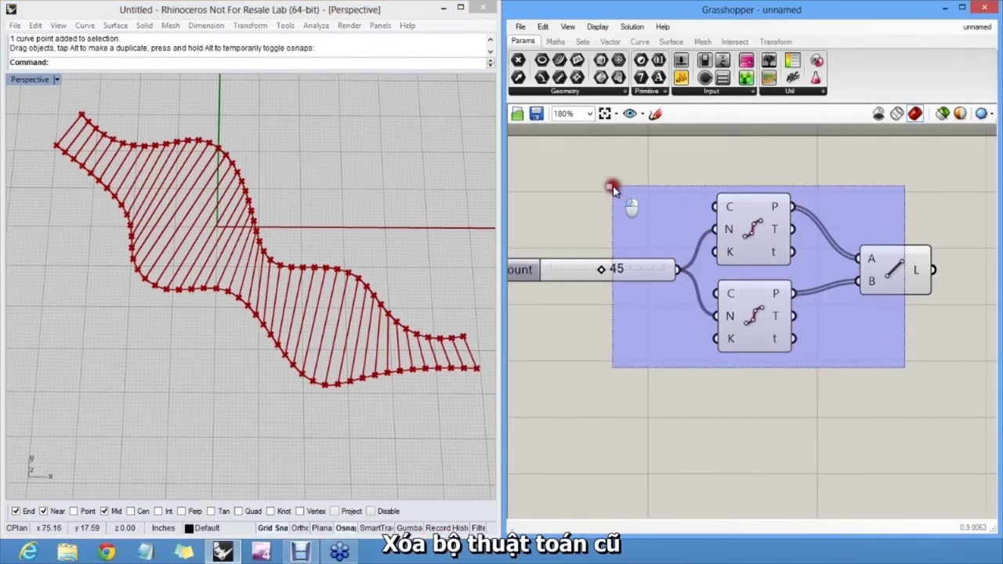
key("Delete")
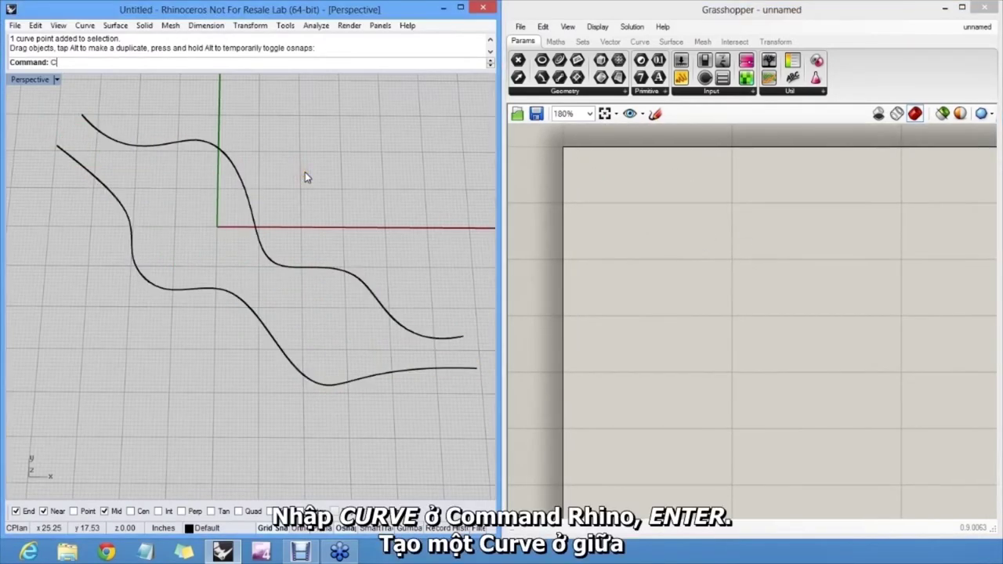
Step: Draw a freeform control-point curve midway between the two existing curves along their full length, and disable the Near and Mid object snaps
type("Curve")
key("Return")
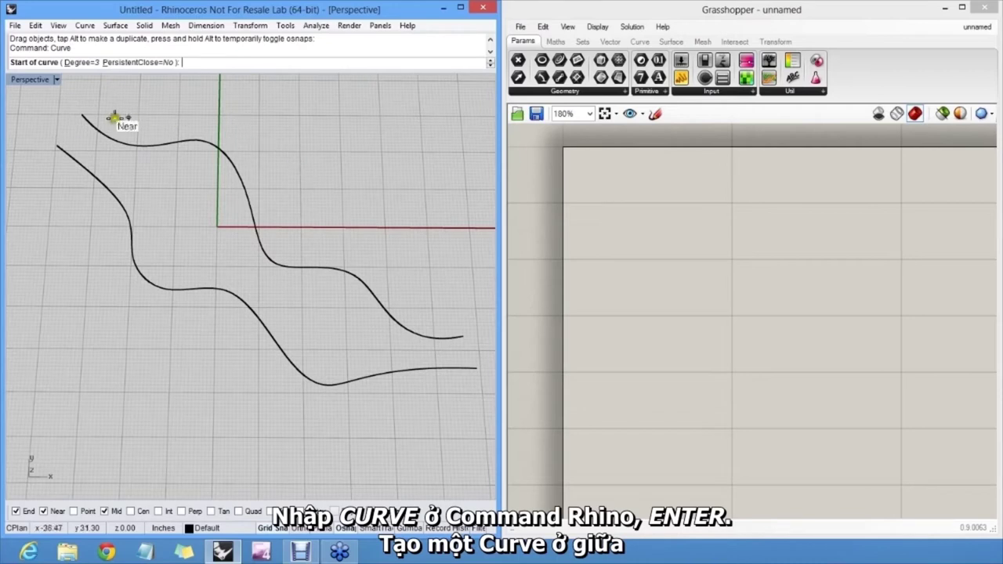
left_click(73, 135)
left_click(102, 160)
left_click(138, 174)
left_click(189, 195)
left_click(251, 283)
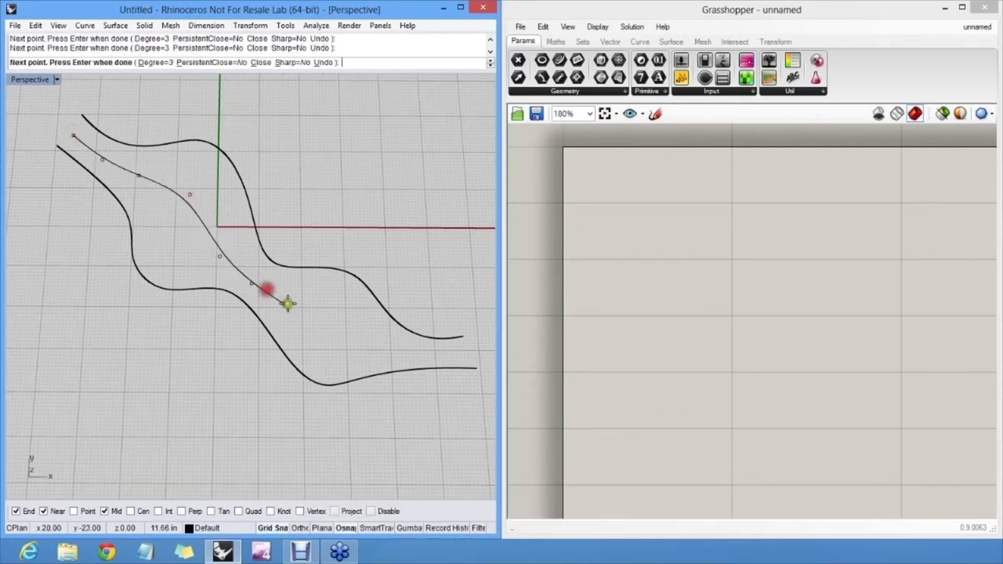
left_click(294, 311)
left_click(335, 339)
left_click(401, 353)
left_click(461, 351)
key("Return")
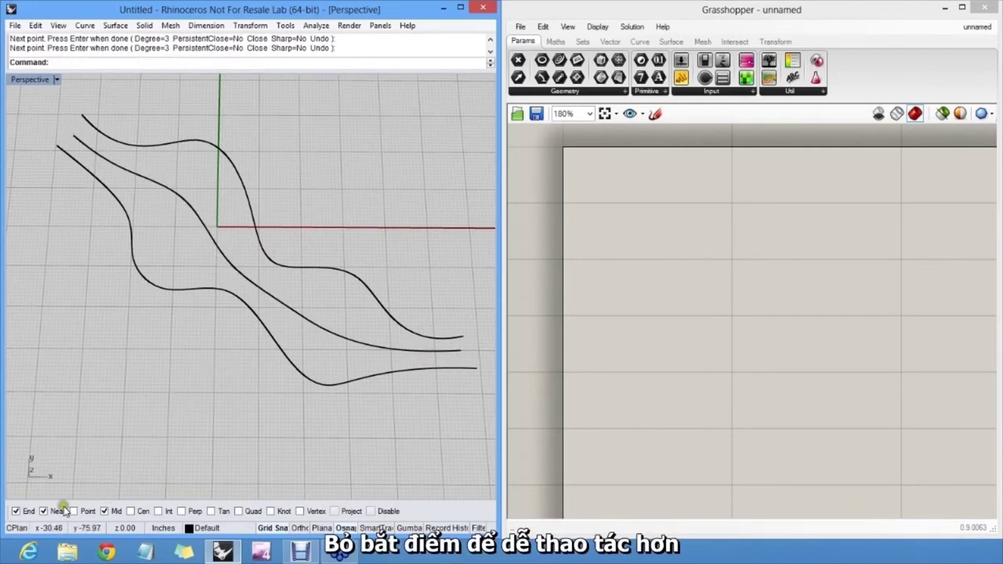
left_click(106, 510)
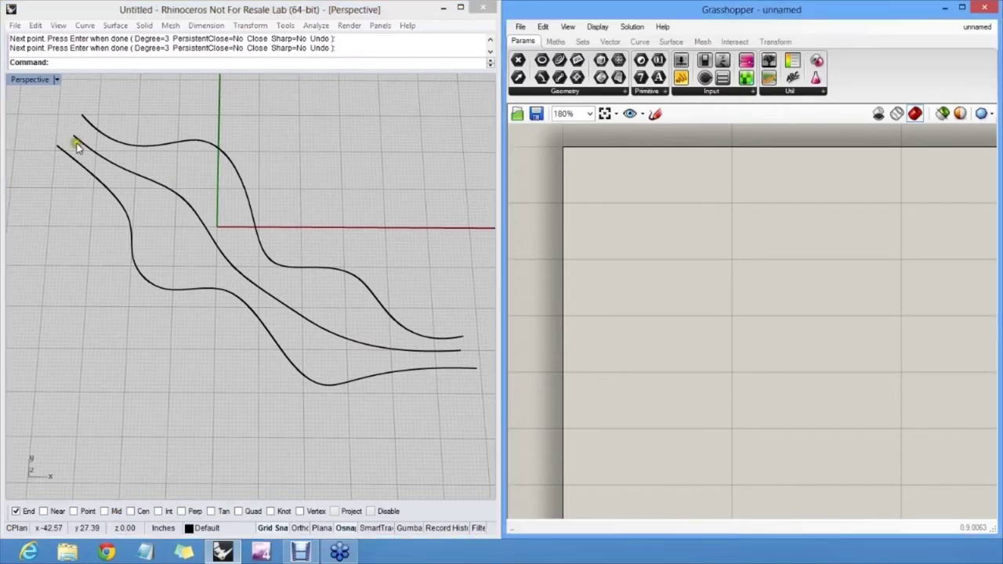
left_click(707, 205)
right_click_drag(707, 205, 681, 218)
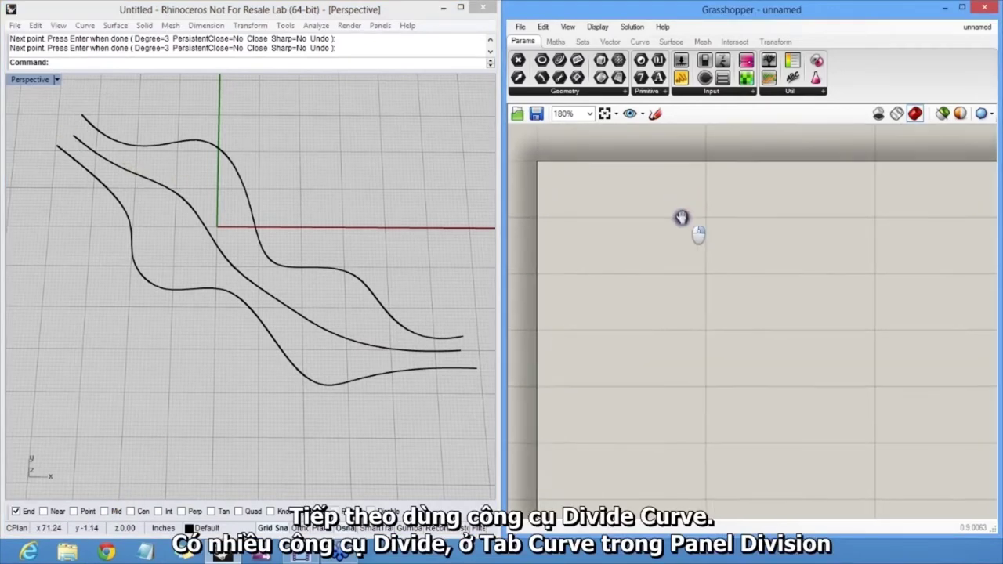
double_click(645, 230)
type("Divide")
right_click(757, 189)
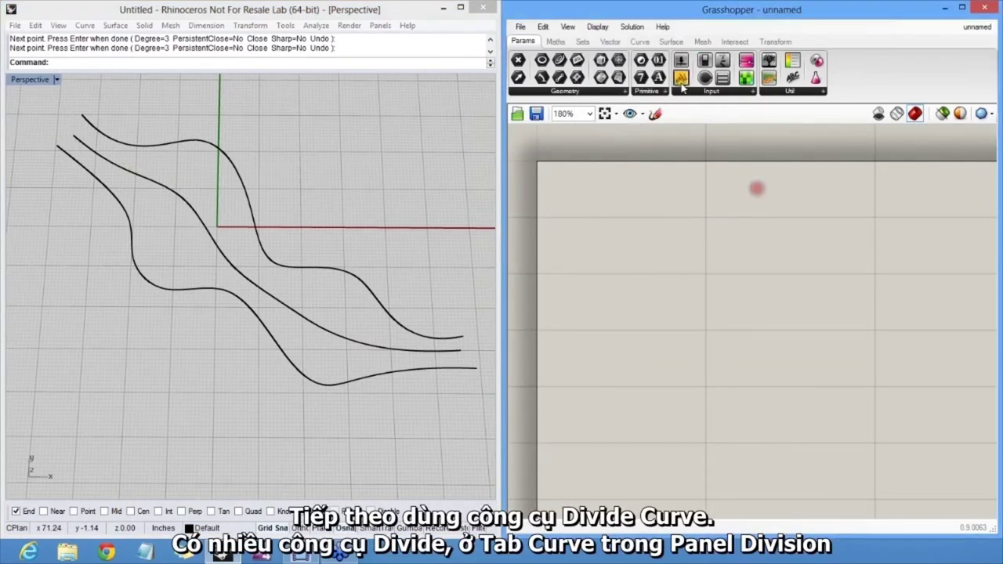
Step: Add a Divide Curve component to the Grasshopper canvas
left_click(639, 41)
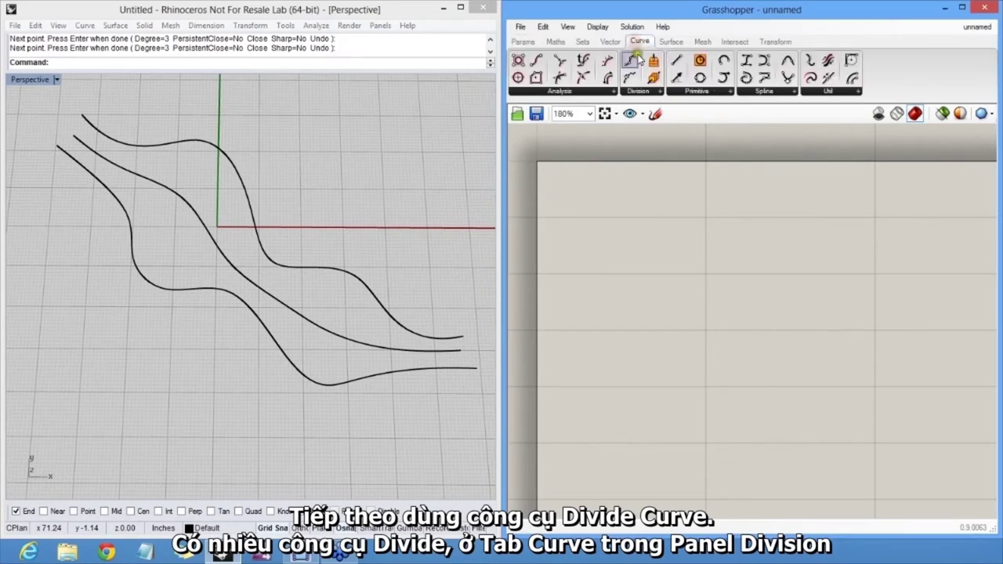
left_click(639, 92)
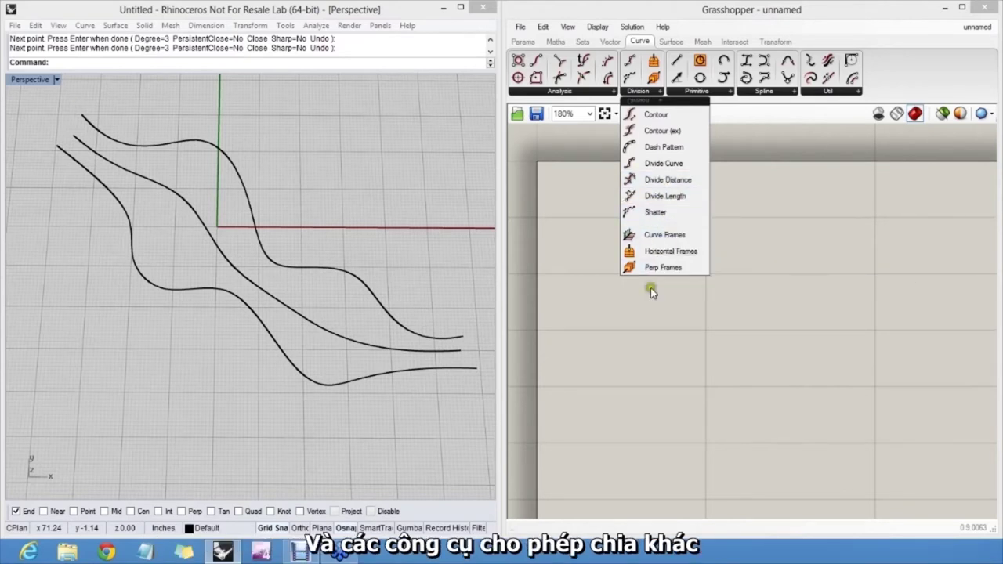
left_click(662, 165)
left_click(644, 247)
Step: Reference the middle curve as Divide Curve's C input and move the component aside to make room for its inputs
right_click(623, 226)
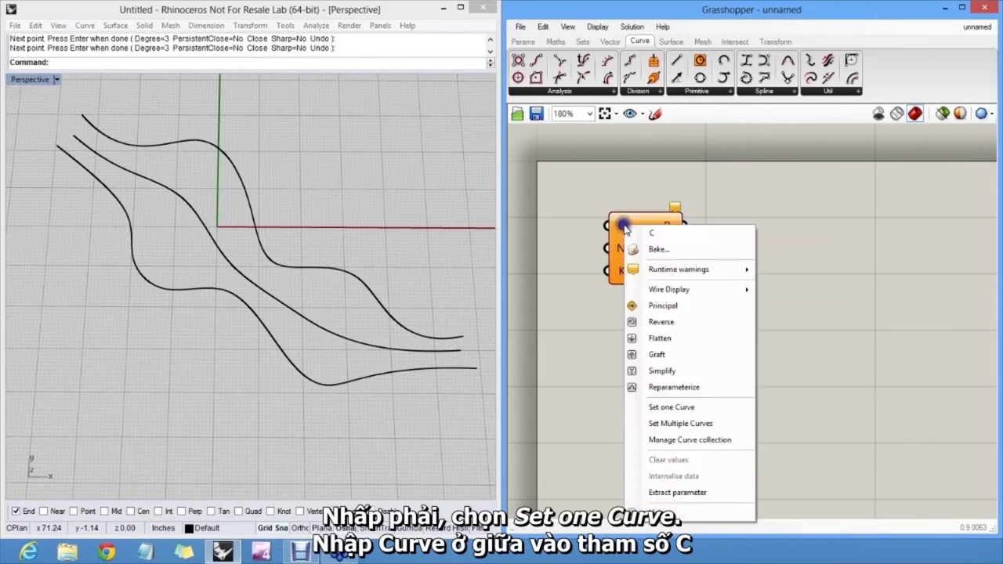
left_click(674, 406)
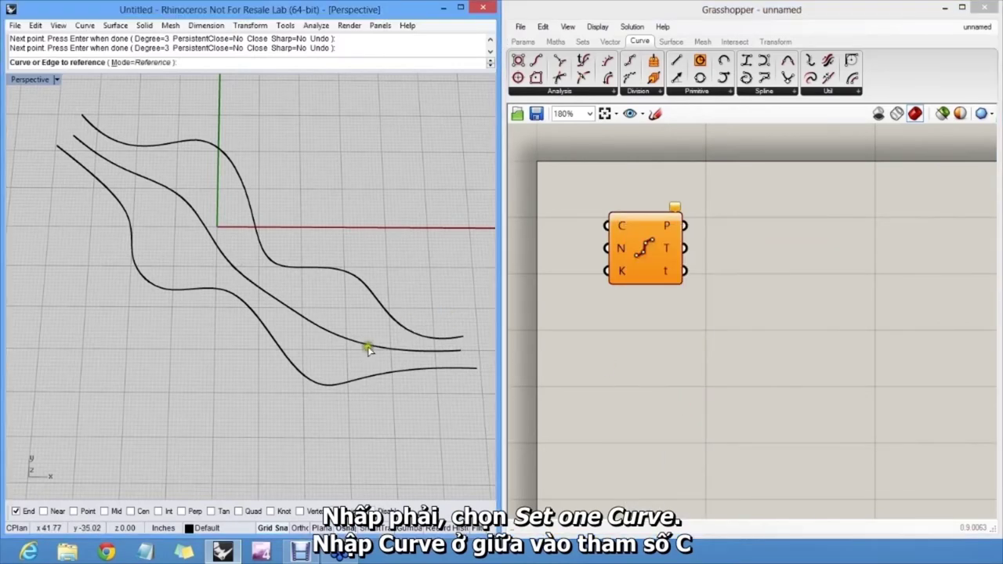
left_click(367, 347)
left_click_drag(647, 240, 857, 251)
left_click(673, 251)
right_click_drag(673, 250, 664, 239)
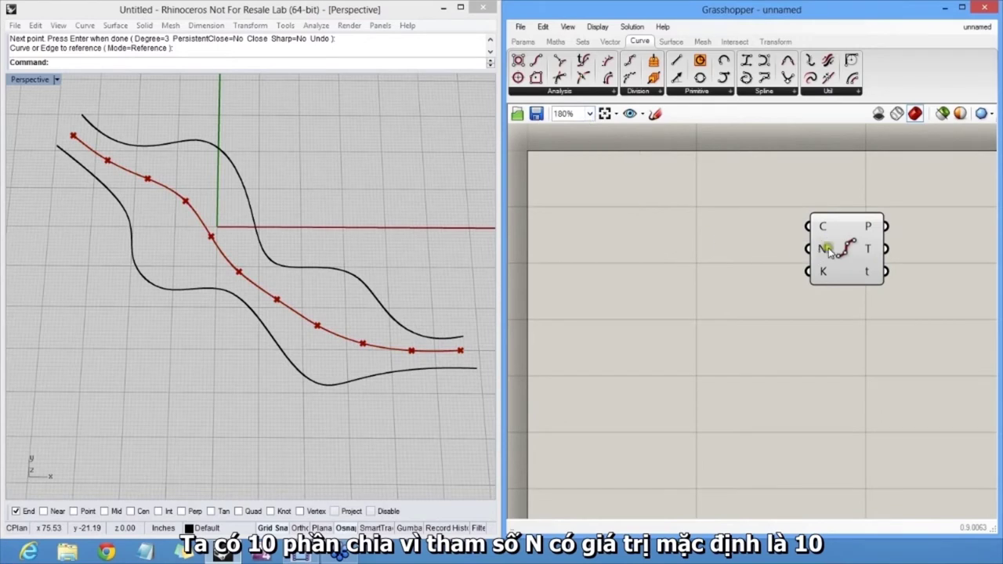
left_click(526, 42)
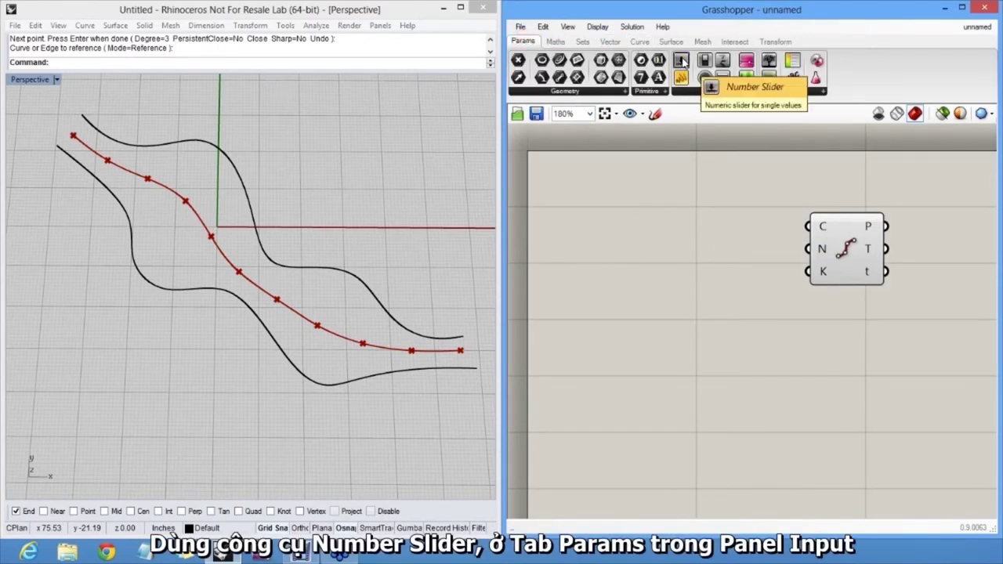
double_click(612, 257)
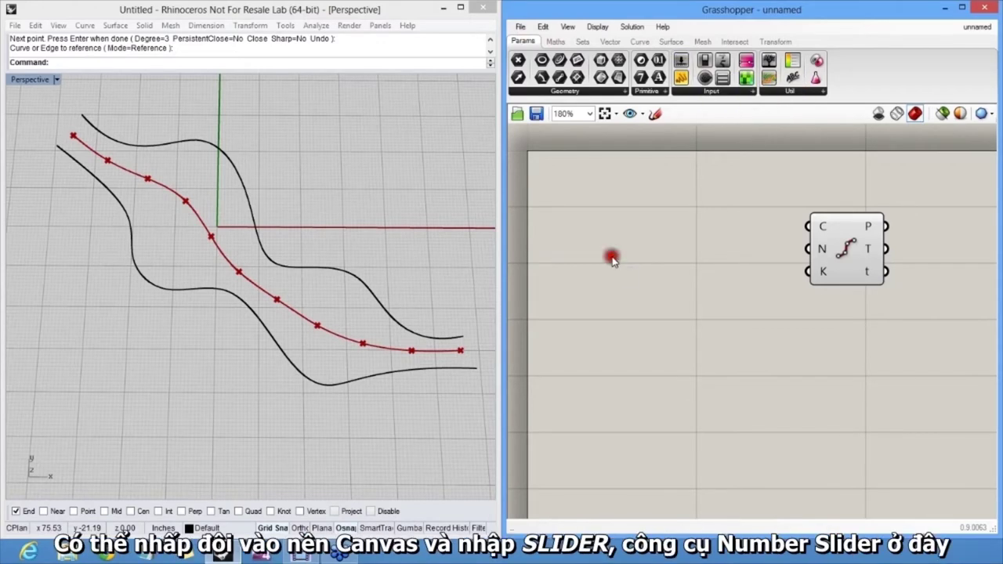
double_click(611, 257)
type("slider")
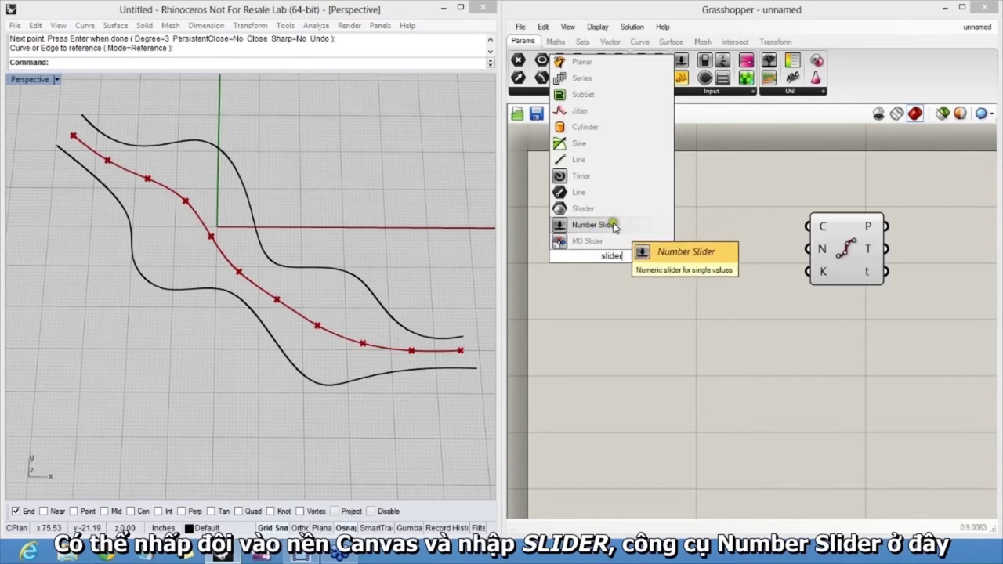
Step: Add a number slider ranging from 1 to 100 with a value of 10, defined as 1<10<100
double_click(633, 255)
type("1<")
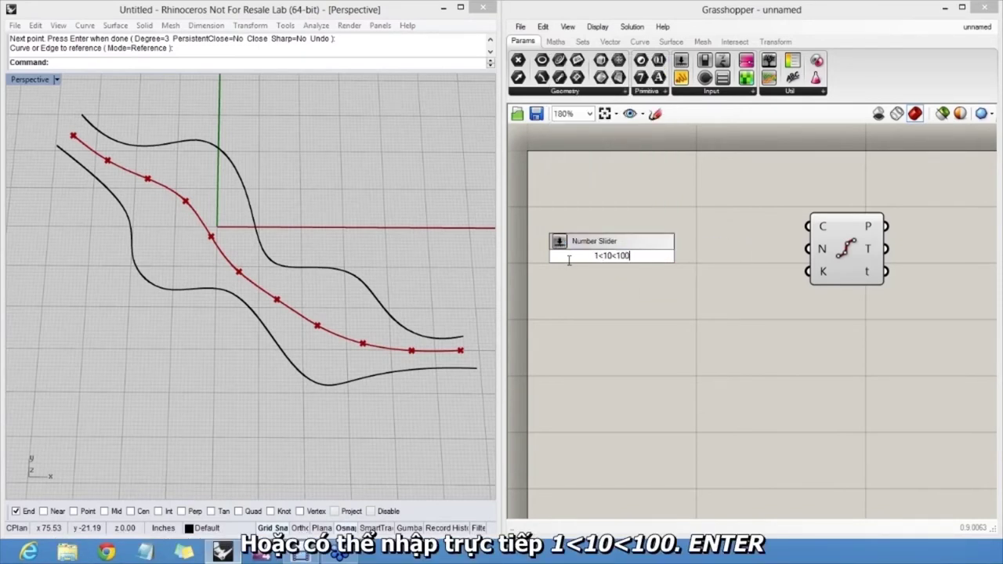
type("10<100")
key("Return")
Step: Connect the number slider to Divide Curve's N input and set the division count to 22
mouse_move(591, 259)
left_mouse_down()
mouse_move(584, 263)
mouse_move(705, 264)
mouse_move(589, 270)
left_mouse_up()
left_click_drag(704, 256, 807, 249)
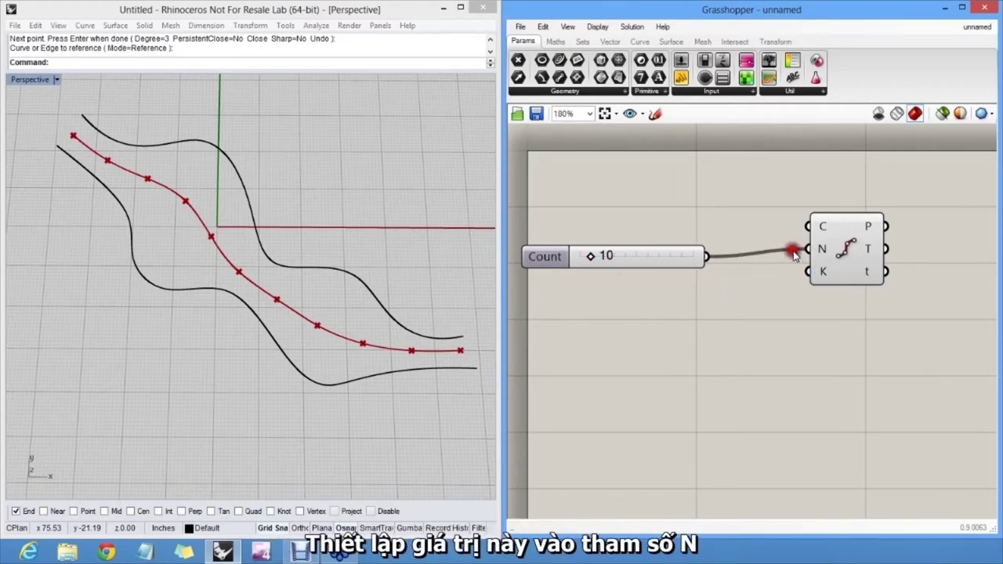
left_click_drag(662, 258, 675, 253)
left_click_drag(605, 252, 620, 253)
scroll(412, 358, "up", 6)
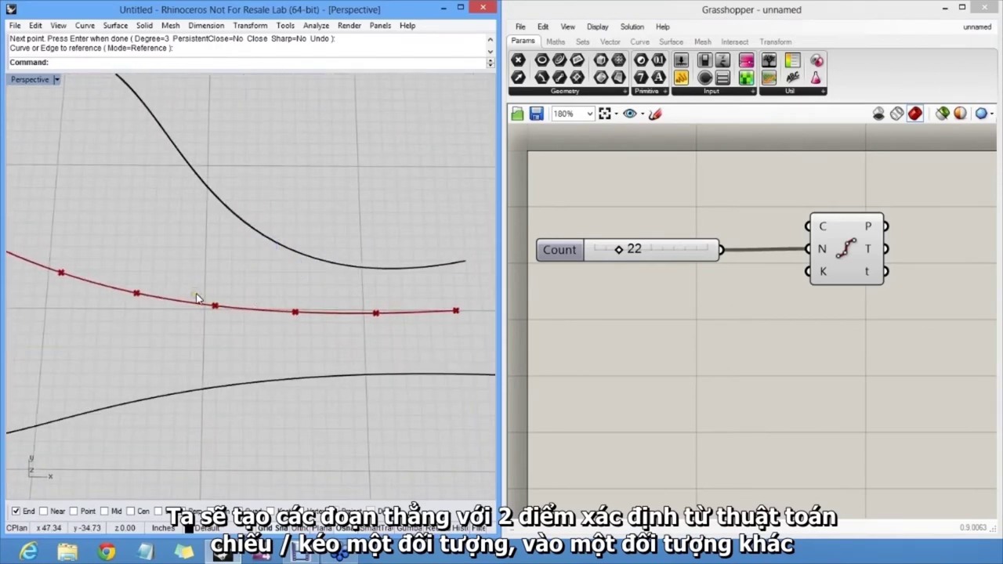
left_click(215, 298)
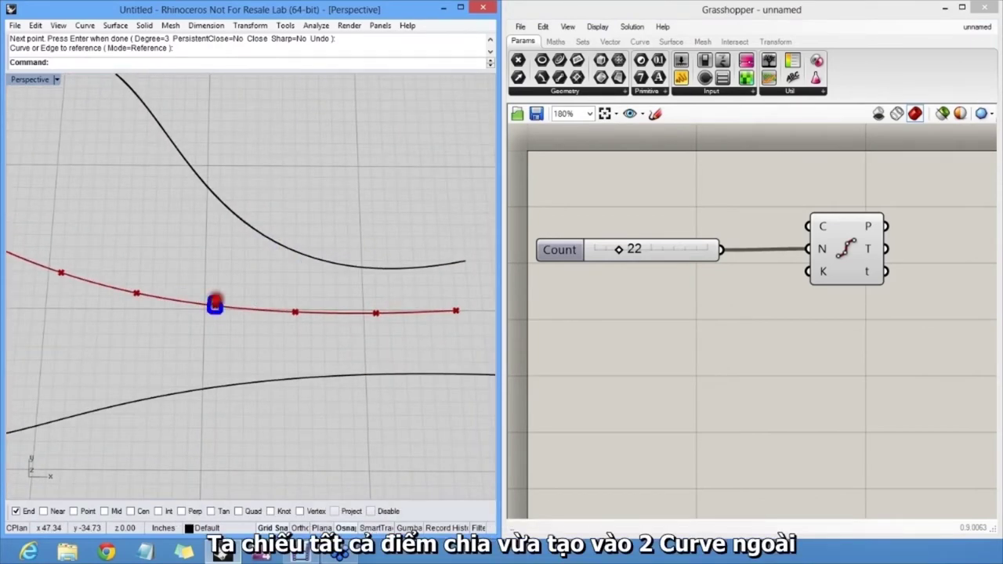
left_click_drag(235, 229, 251, 240)
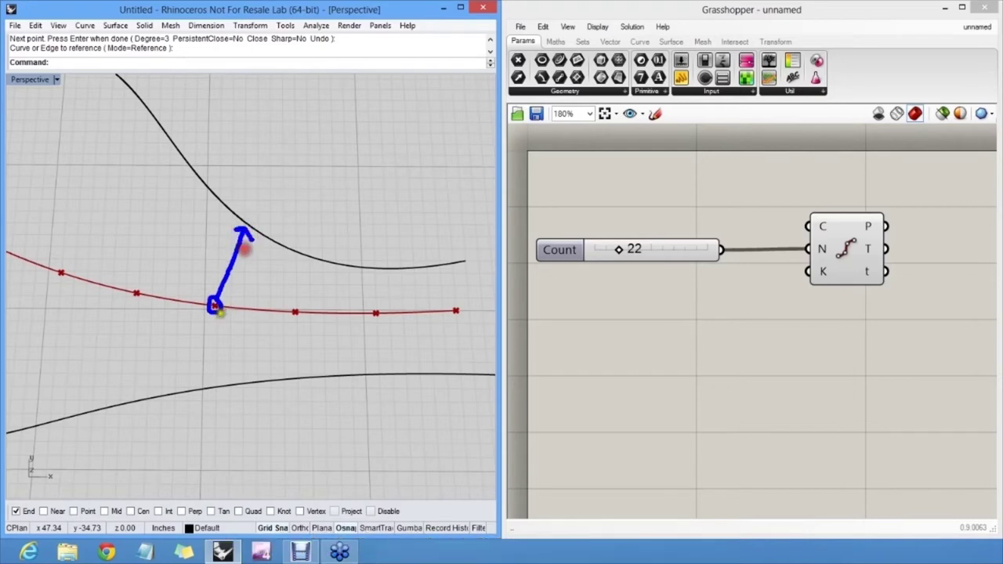
left_click_drag(213, 308, 225, 376)
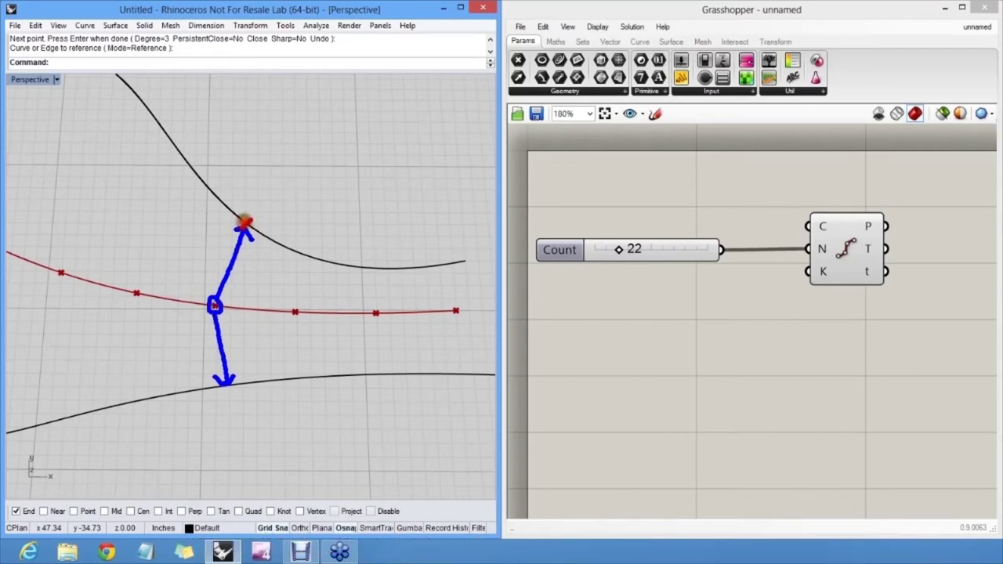
left_click_drag(243, 220, 251, 229)
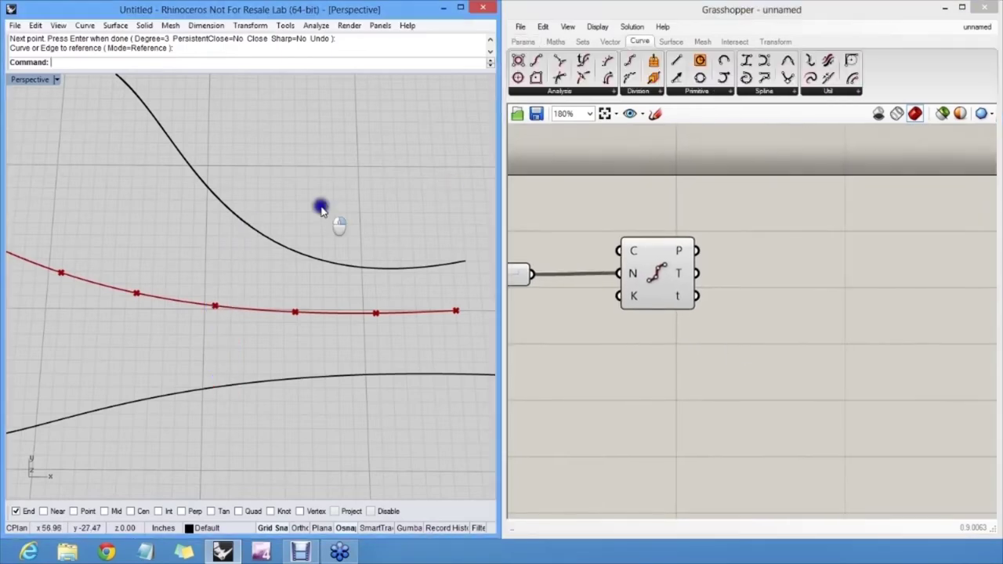
right_click_drag(322, 207, 329, 236)
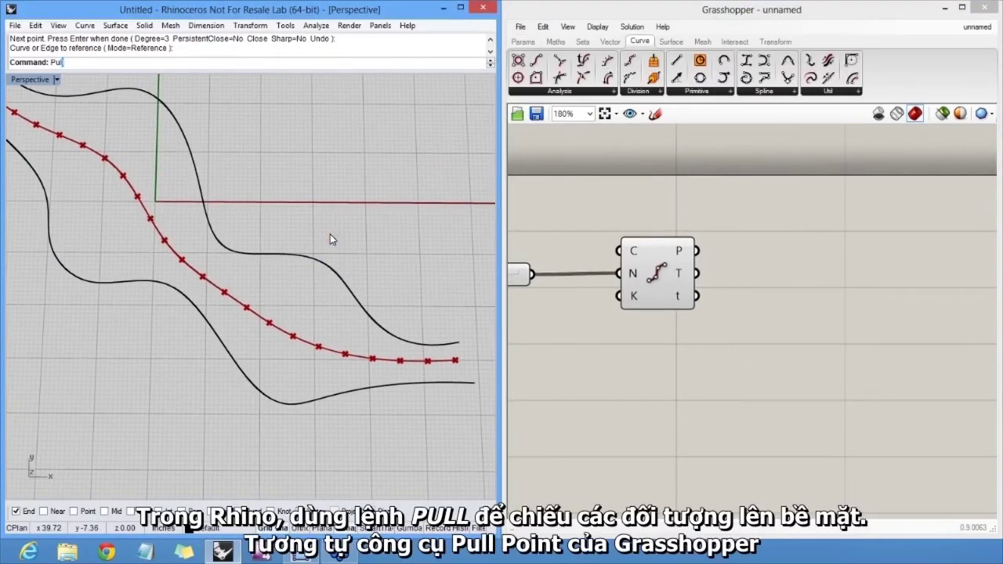
key("Return")
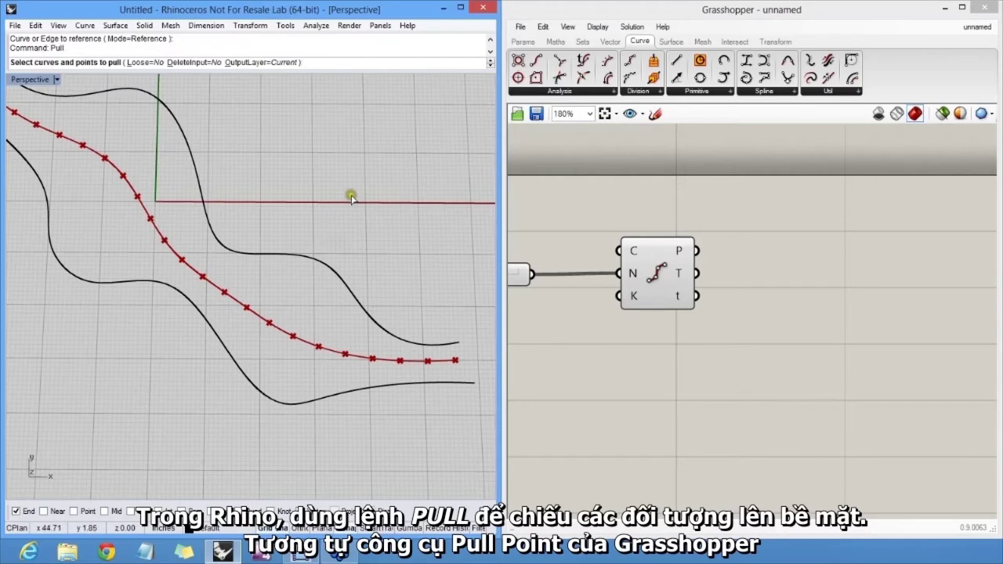
right_click(302, 268)
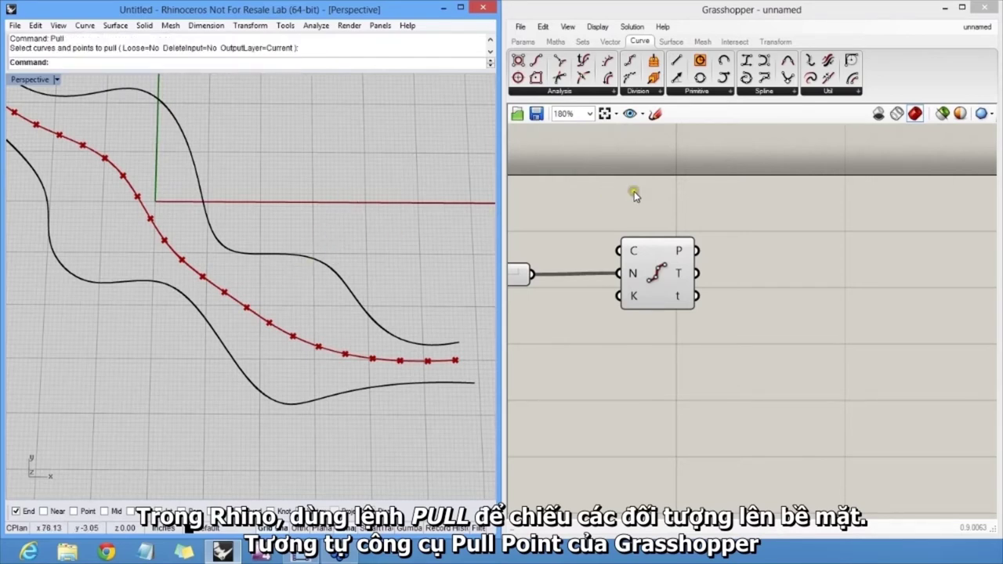
Step: Add a Pull Point component beside Divide Curve and connect the division points to its P input
double_click(749, 250)
type("pull")
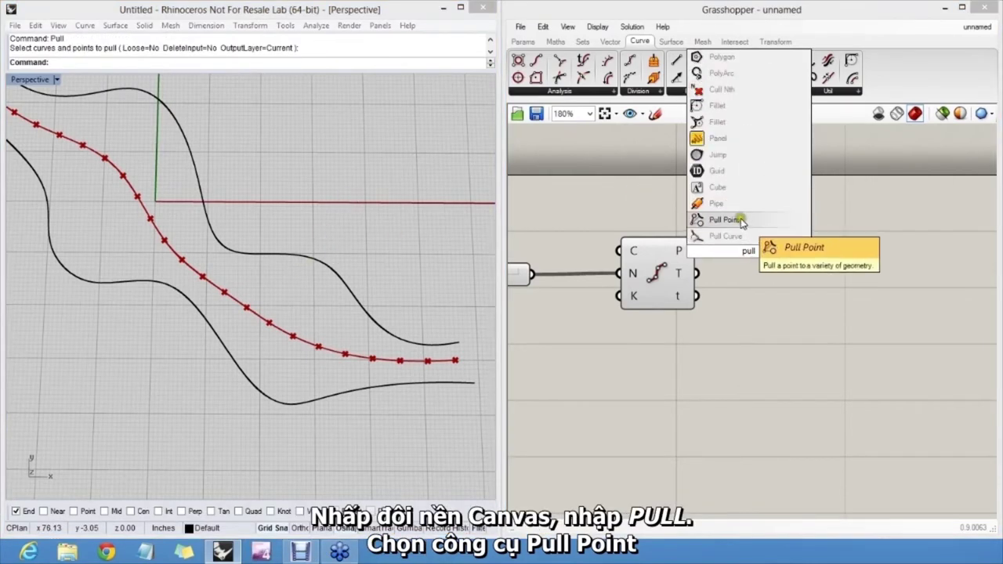
left_click(737, 220)
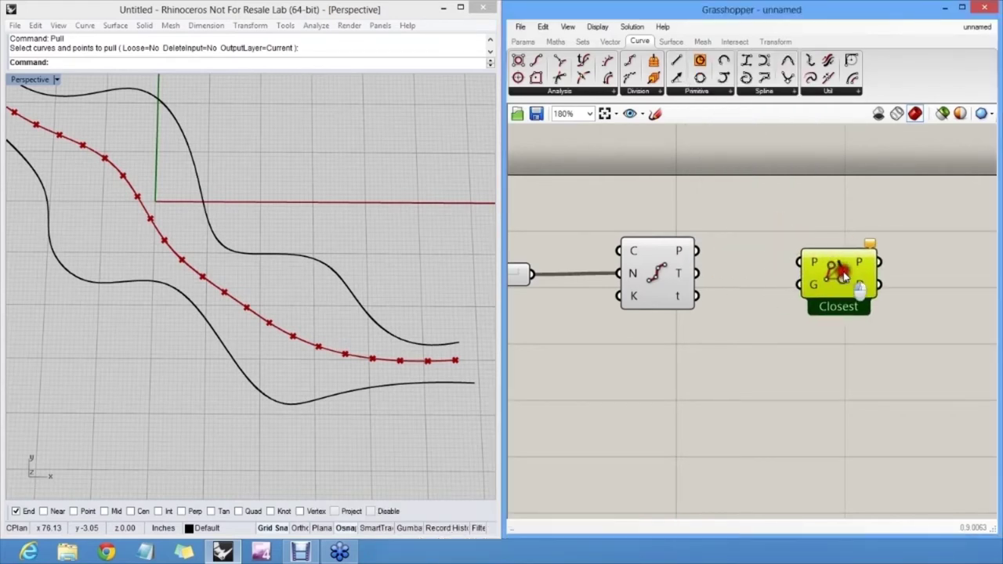
left_click_drag(796, 262, 705, 253)
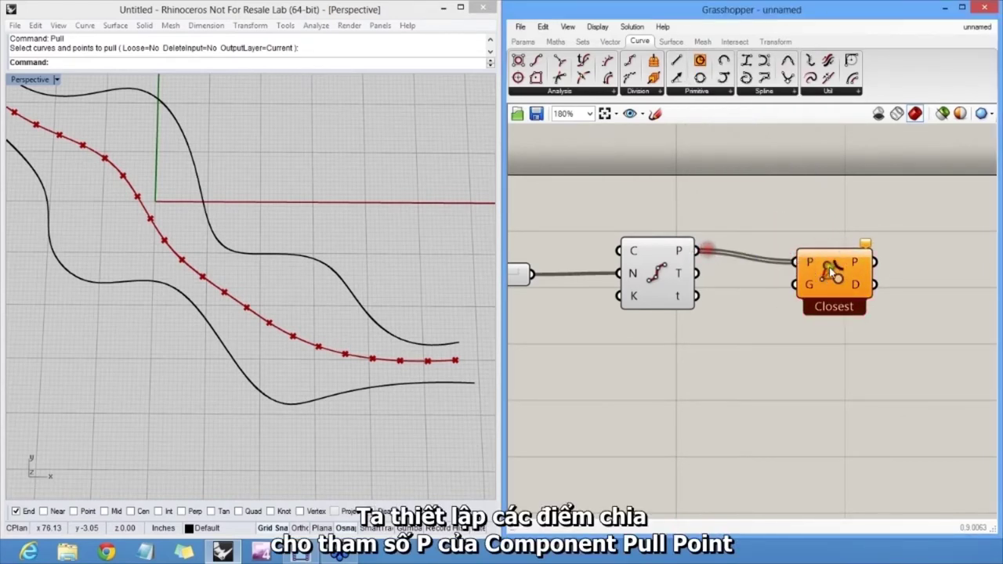
left_click_drag(833, 268, 836, 228)
left_click(817, 195)
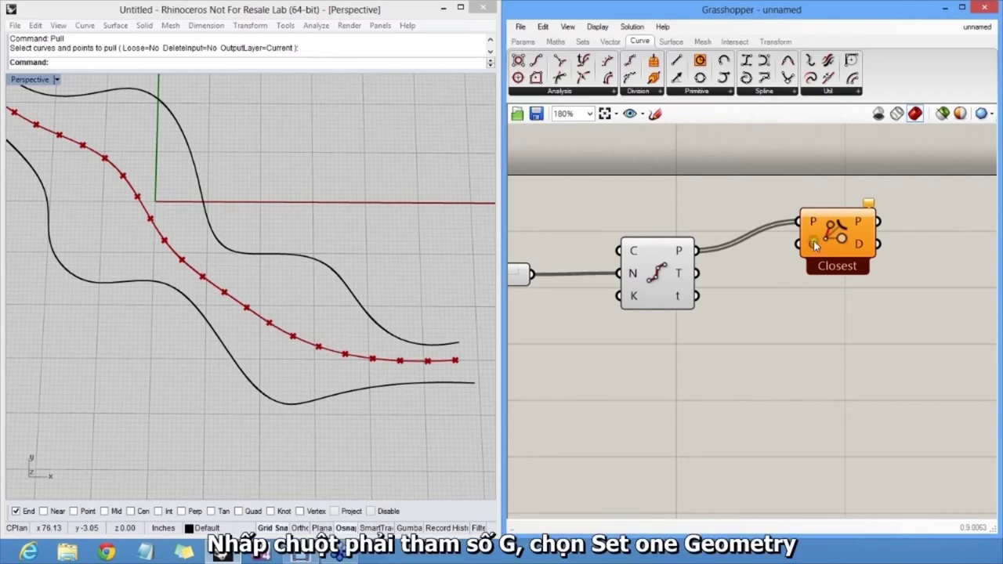
Step: Reference the upper outer curve as the single geometry for Pull Point's G input
right_click(812, 245)
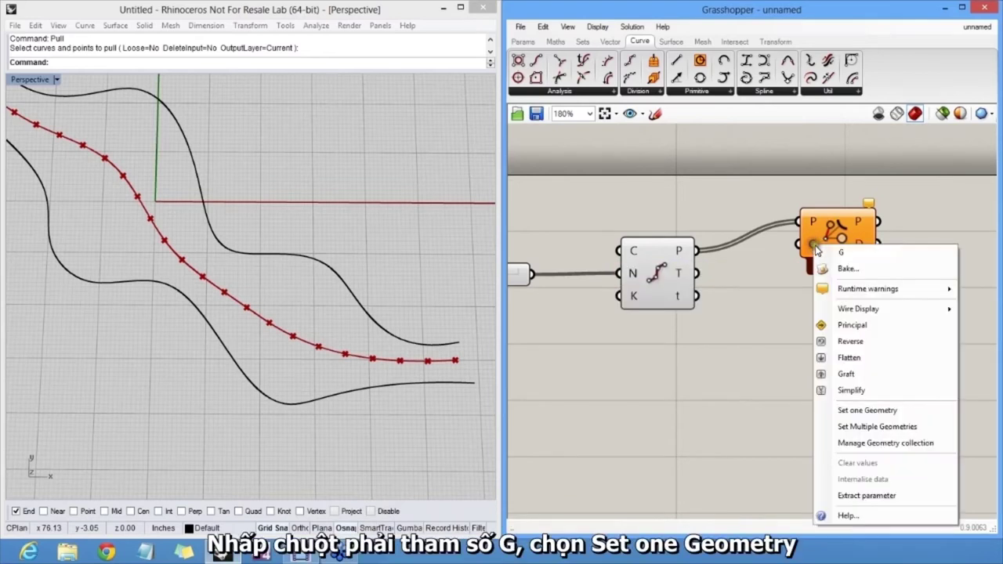
left_click(892, 410)
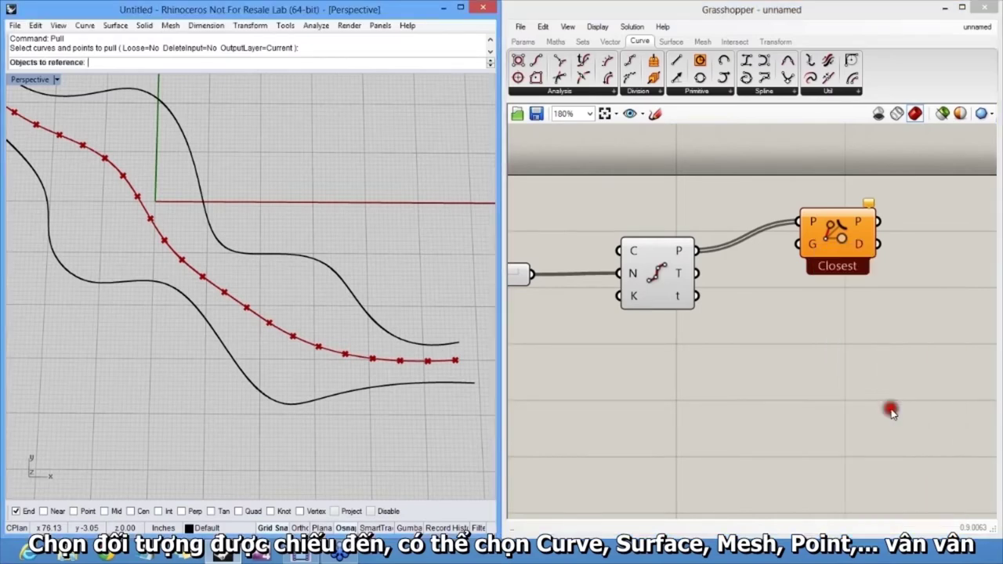
left_click(354, 295)
scroll(461, 359, "up", 5)
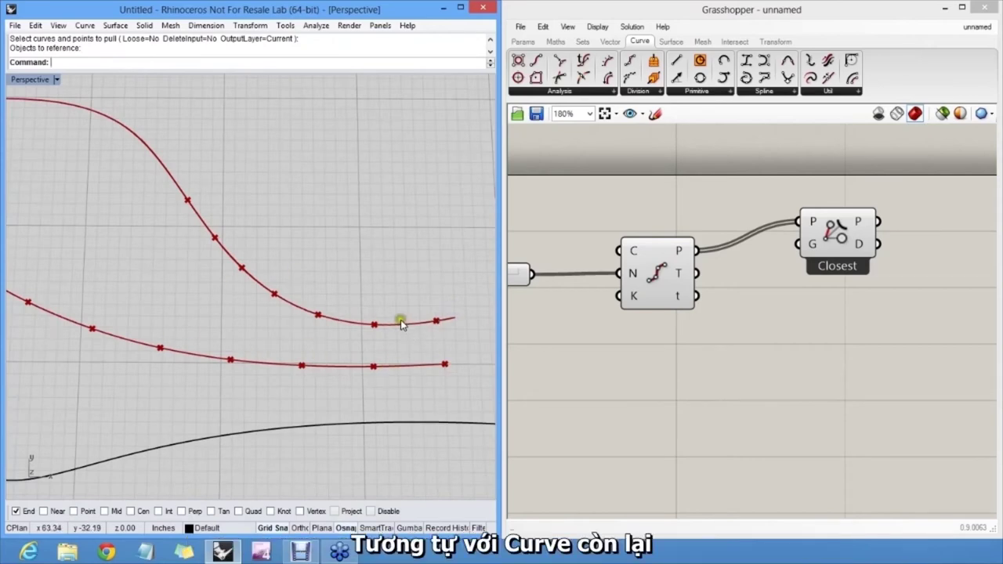
mouse_move(398, 321)
right_mouse_down()
mouse_move(410, 297)
mouse_move(400, 328)
mouse_move(380, 314)
mouse_move(384, 296)
right_mouse_up()
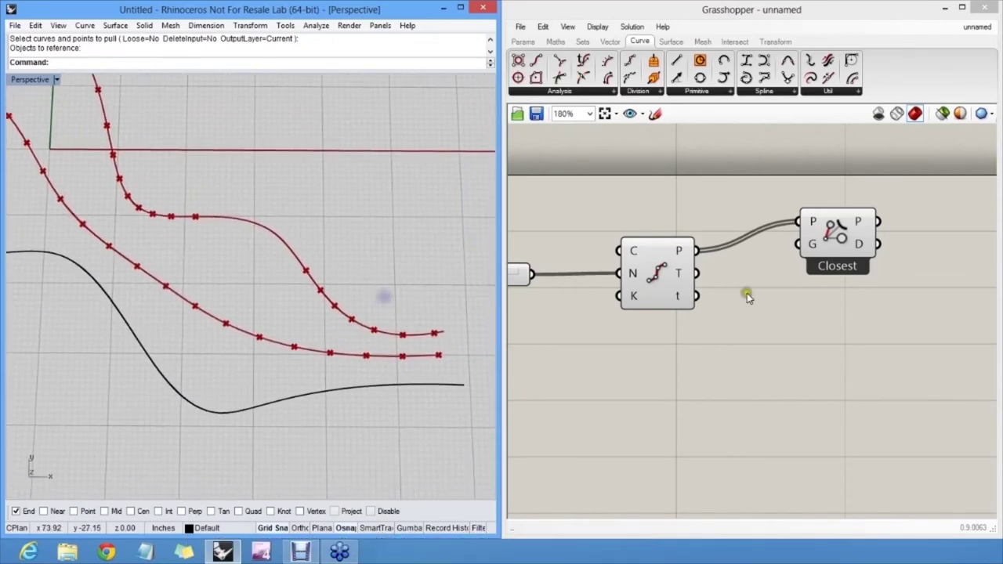
Step: Duplicate the Pull Point component below the original and reference the lower outer curve as the copy's G input
left_click_drag(838, 239, 829, 369)
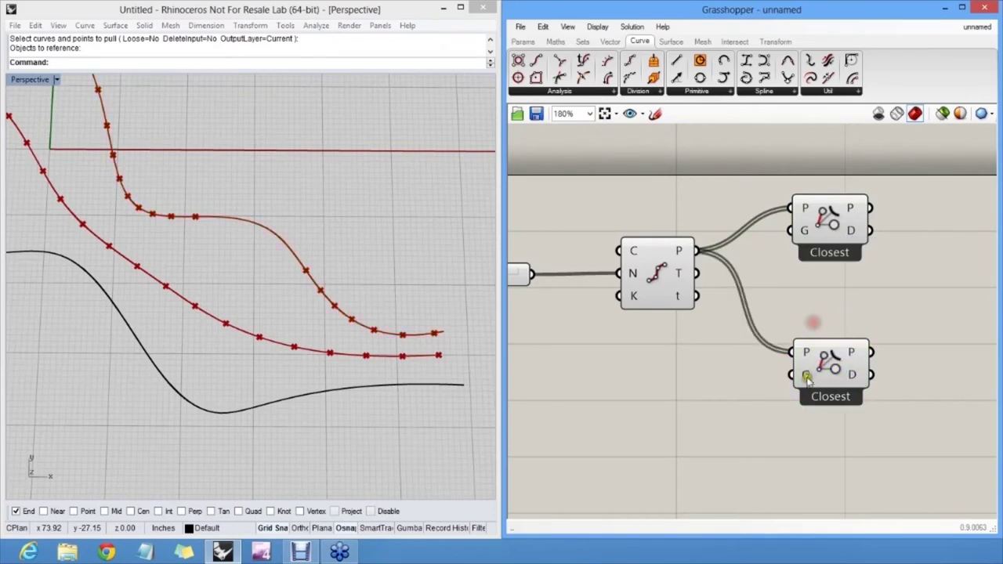
right_click(805, 374)
left_click(841, 423)
left_click(460, 392)
right_click_drag(447, 385, 409, 331)
mouse_move(414, 332)
left_mouse_down()
mouse_move(405, 294)
mouse_move(415, 303)
left_mouse_up()
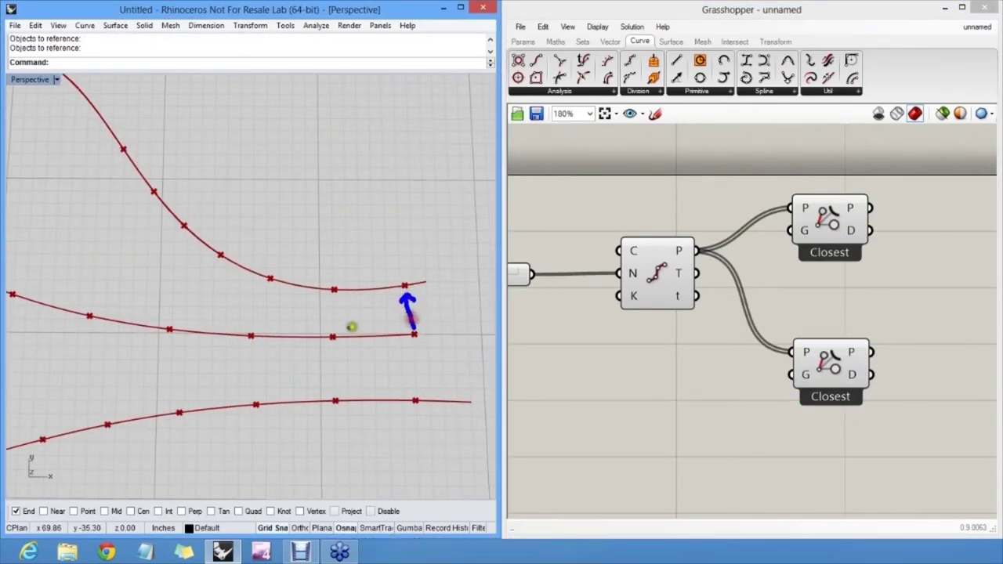
mouse_move(333, 336)
left_mouse_down()
mouse_move(327, 304)
mouse_move(343, 304)
left_mouse_up()
mouse_move(319, 294)
right_mouse_down()
mouse_move(352, 318)
mouse_move(321, 336)
mouse_move(298, 289)
mouse_move(212, 312)
right_mouse_up()
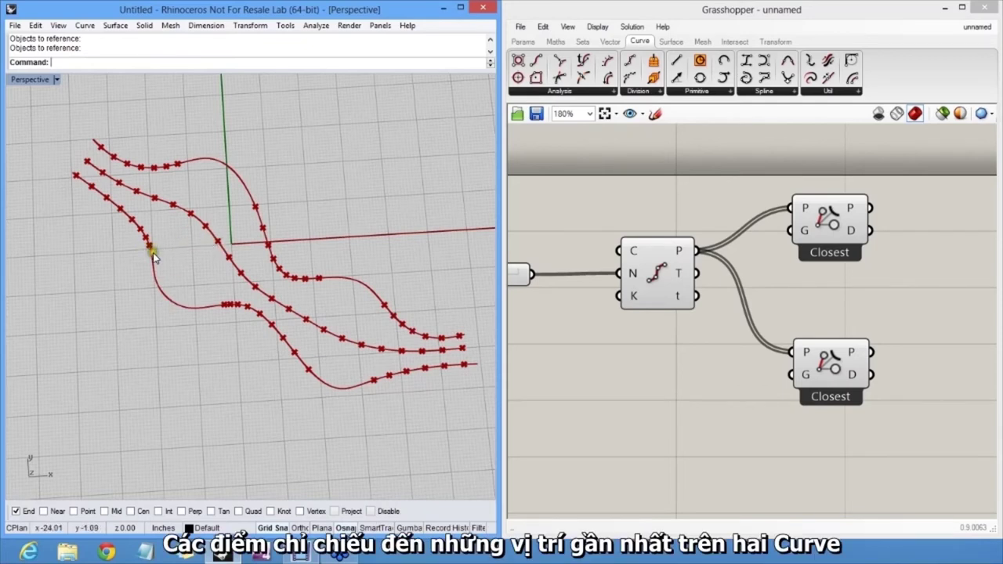
Step: Turn on the lower outer curve's control points and slightly reshape its first bend by moving them
left_click(152, 250)
key("F10")
left_click(188, 321)
left_click(146, 282)
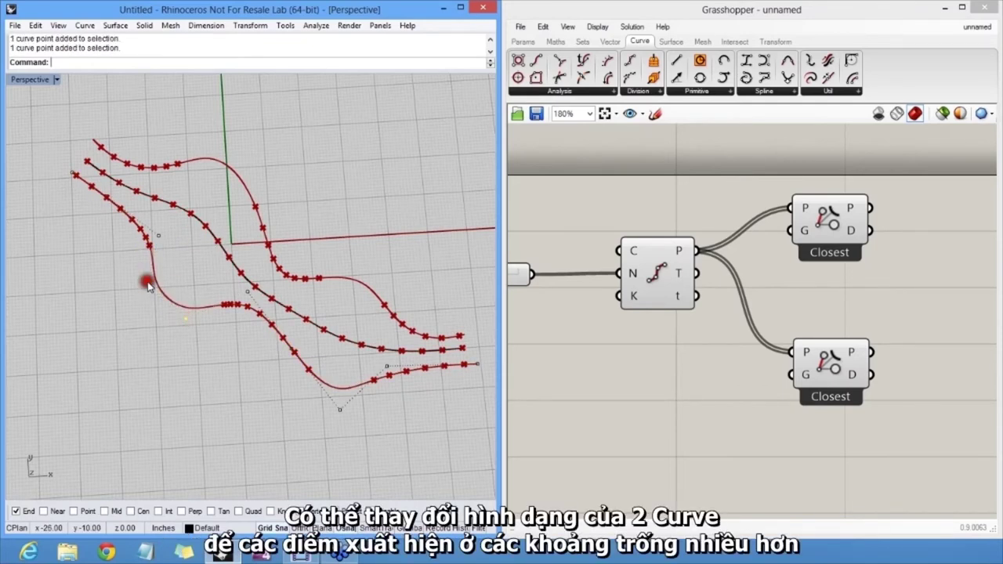
left_click_drag(148, 285, 163, 259)
left_click_drag(196, 299, 185, 315)
left_click(188, 279)
key("Escape")
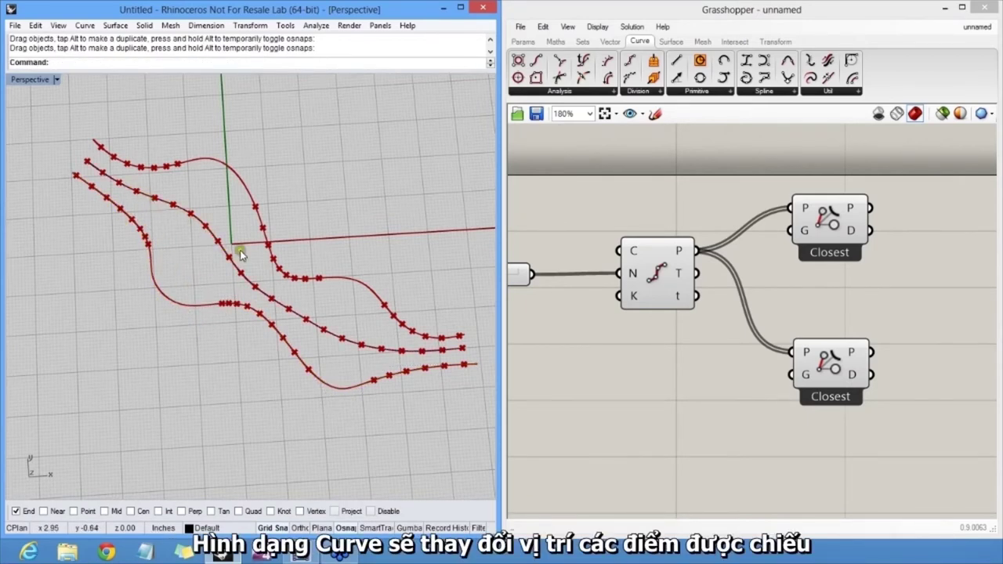
Step: Move the lower Pull Point component closer to the upper one and highlight the upper component's projected points
right_click_drag(852, 308, 741, 339)
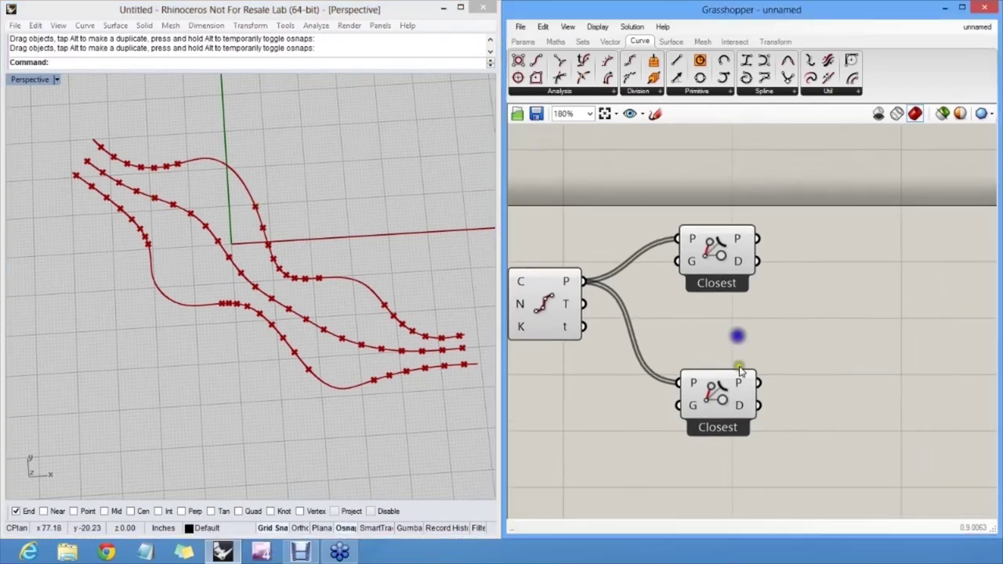
left_click_drag(739, 374, 741, 343)
left_click(770, 300)
right_click_drag(745, 239, 669, 244)
left_click(668, 245)
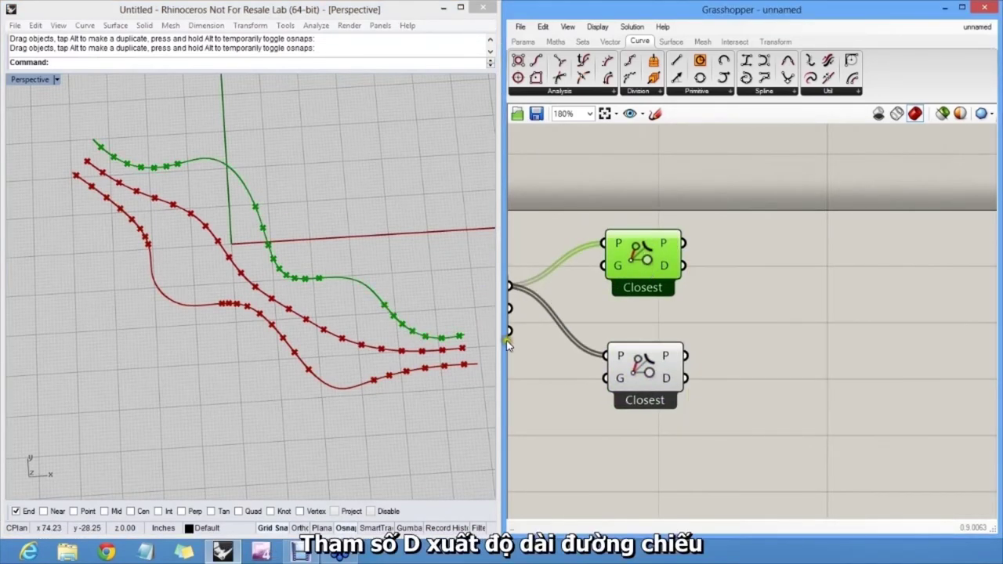
scroll(470, 305, "up", 5)
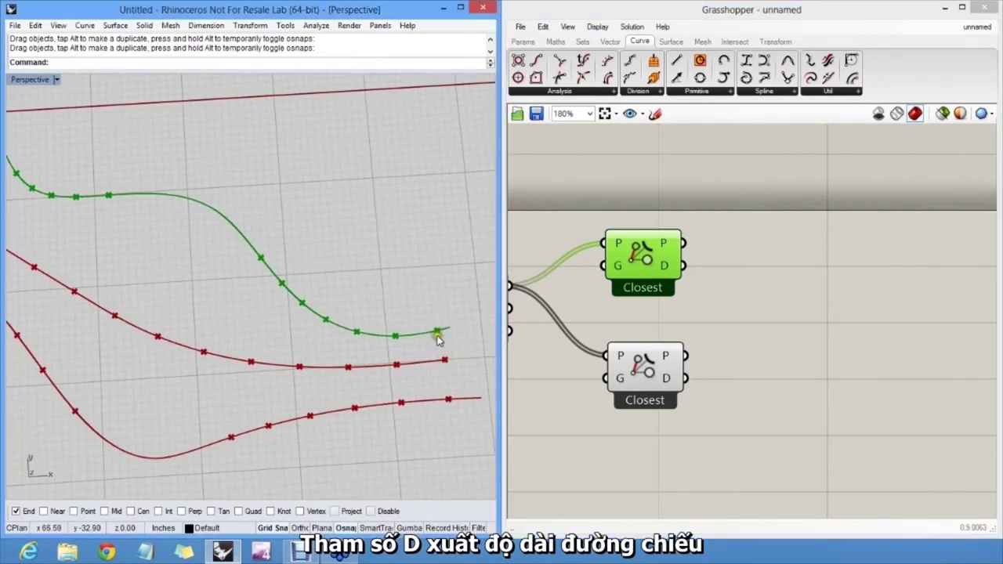
Step: Add a Line component and connect the two Pull Point P outputs to its A and B inputs
scroll(689, 298, "down", 3)
left_click(716, 298)
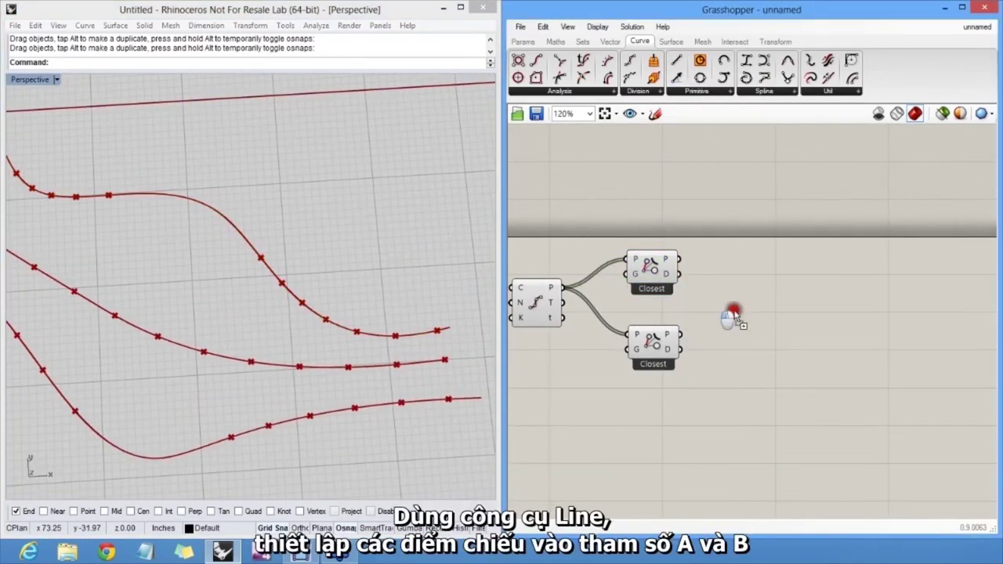
left_click_drag(734, 315, 793, 317)
left_click_drag(680, 259, 681, 334)
left_click_drag(794, 322, 766, 309)
scroll(407, 299, "down", 6)
right_click_drag(271, 286, 315, 305, "shift")
right_click_drag(569, 347, 721, 362)
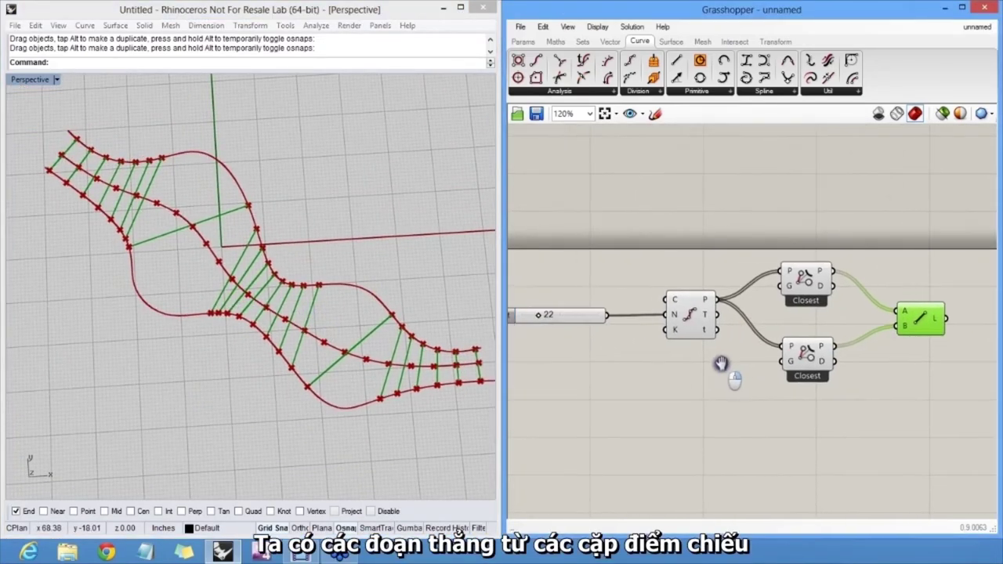
Step: Adjust the division count slider and spread the two Pull Point components farther apart before the Line component
mouse_move(537, 314)
left_mouse_down()
mouse_move(575, 316)
mouse_move(545, 321)
left_mouse_up()
left_click(569, 272)
left_click_drag(817, 350, 819, 360)
left_click(816, 321)
left_click_drag(811, 283, 811, 274)
right_click_drag(841, 311, 716, 345)
left_click(785, 339)
left_click(752, 341)
Step: Examine each pair of pulled points with its middle division point near the right end of the curves
scroll(386, 347, "up", 6)
right_click_drag(400, 336, 254, 277, "shift")
scroll(331, 307, "up", 5)
right_click_drag(428, 296, 369, 224, "shift")
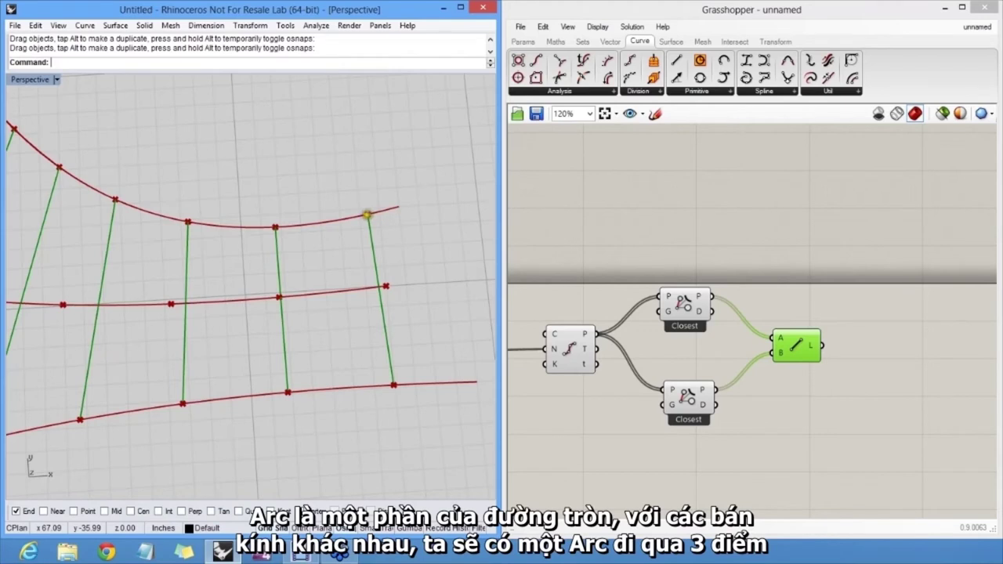
mouse_move(369, 221)
left_mouse_down()
mouse_move(397, 315)
mouse_move(392, 380)
left_mouse_up()
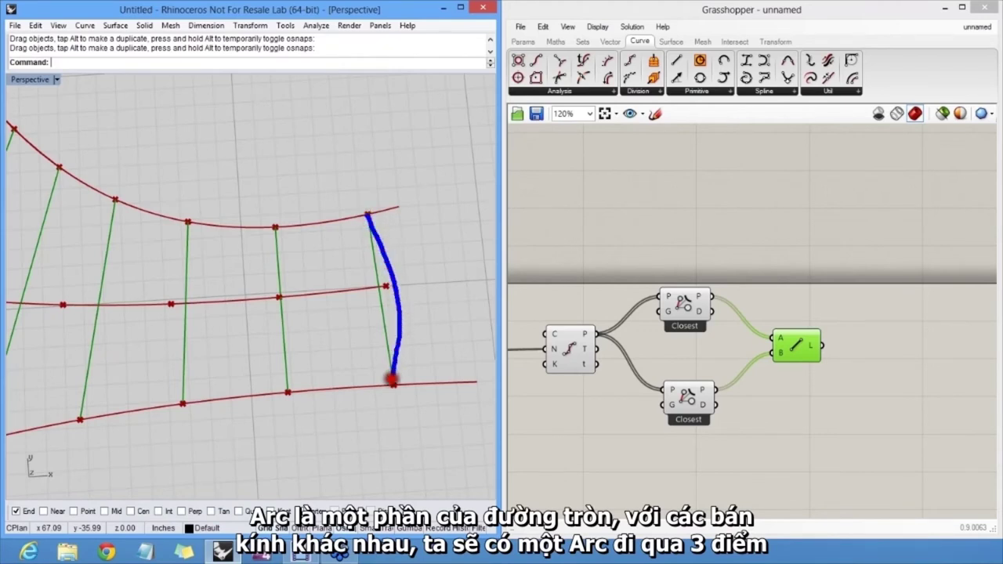
left_click_drag(274, 226, 288, 390)
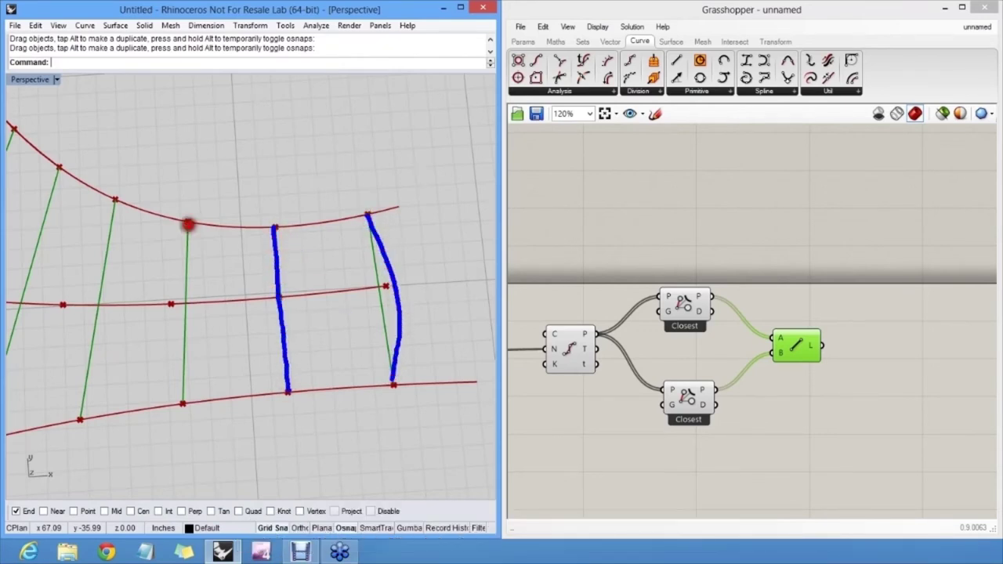
left_click_drag(188, 224, 183, 402)
mouse_move(116, 201)
left_mouse_down()
mouse_move(68, 282)
mouse_move(80, 416)
left_mouse_up()
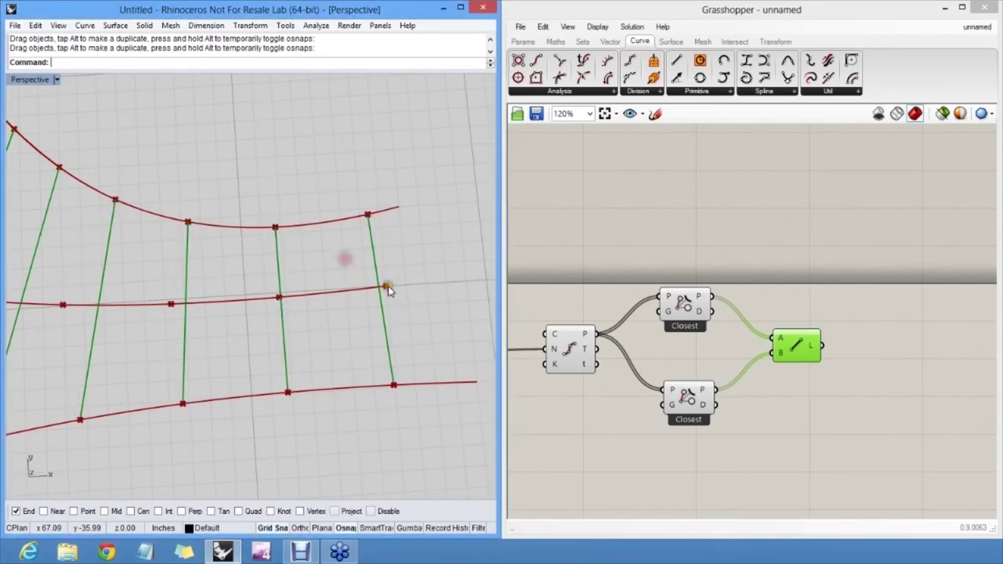
mouse_move(388, 285)
right_mouse_down()
mouse_move(384, 313)
mouse_move(397, 302)
right_mouse_up()
right_click_drag(394, 183, 351, 195)
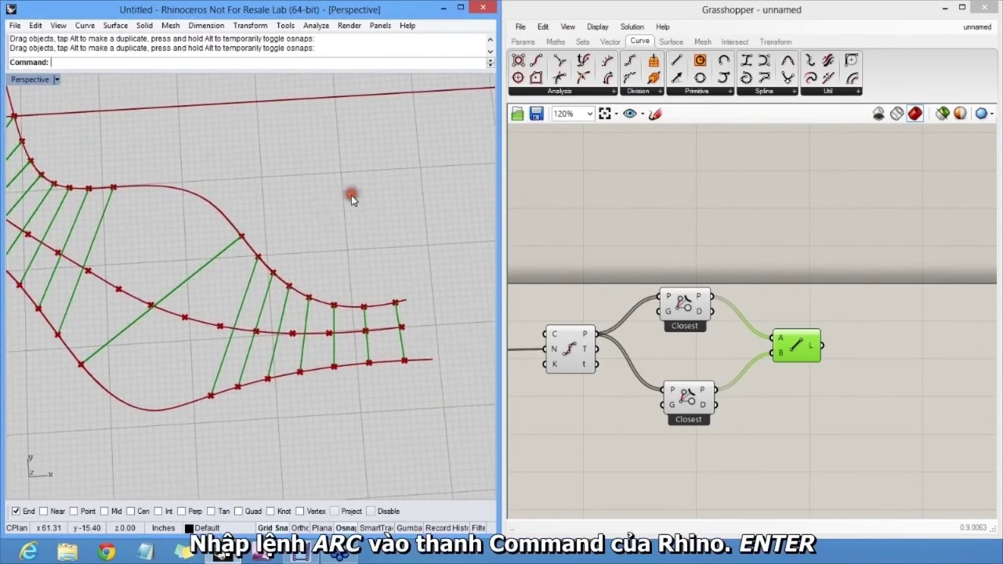
Step: Draw an arc above the curves by centre, start and end point, centred at about x 60, y -16
type("arc")
key("Return")
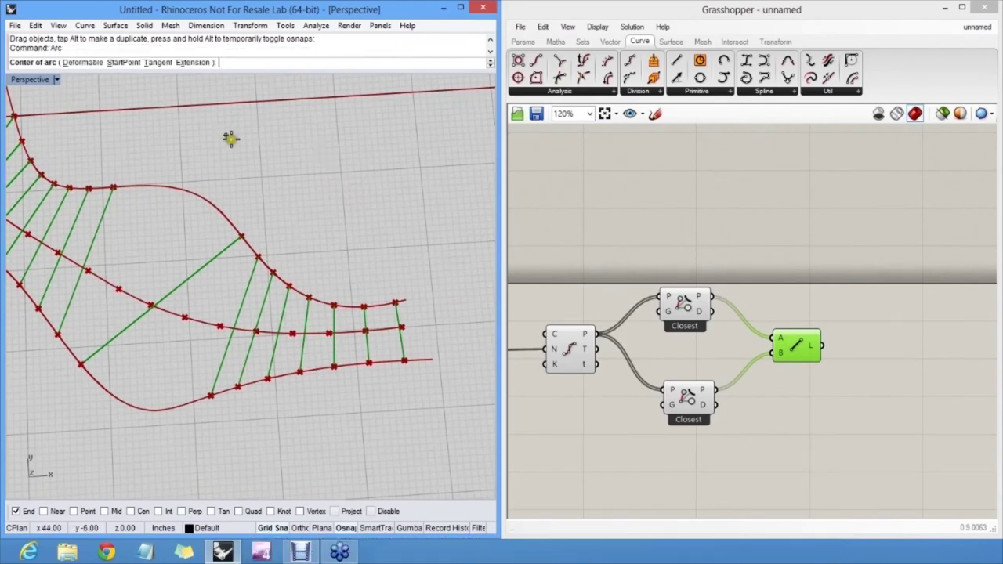
left_click(343, 196)
left_click(269, 183)
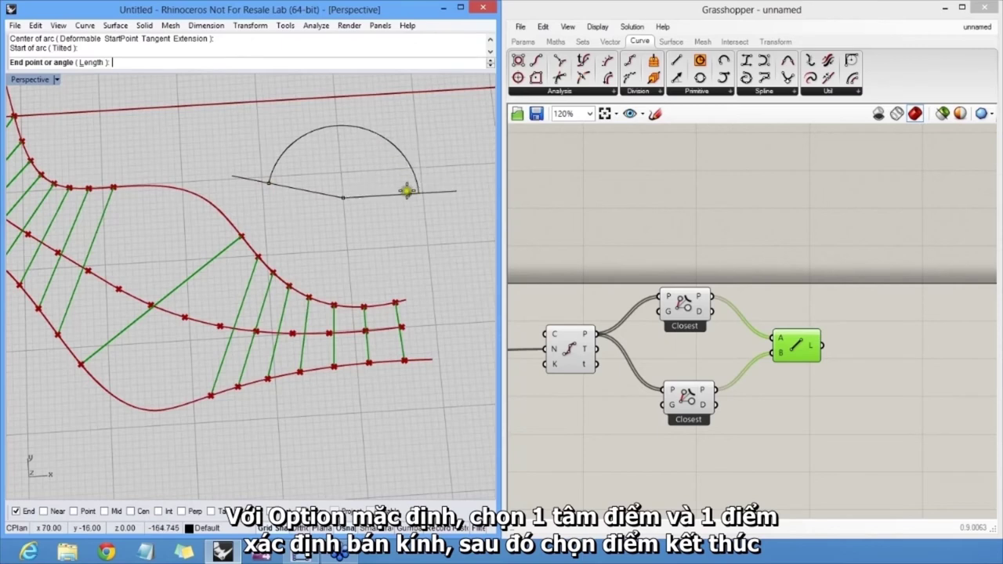
left_click(405, 157)
Step: Draw a second arc with the StartPoint and Direction options, starting at about x 54, y -19
key("Return")
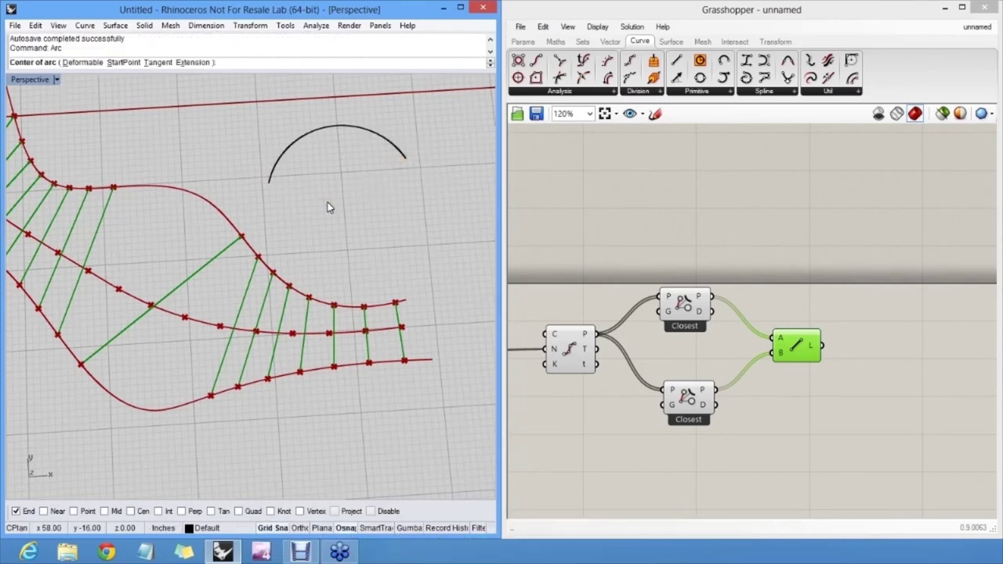
left_click(123, 62)
left_click(306, 218)
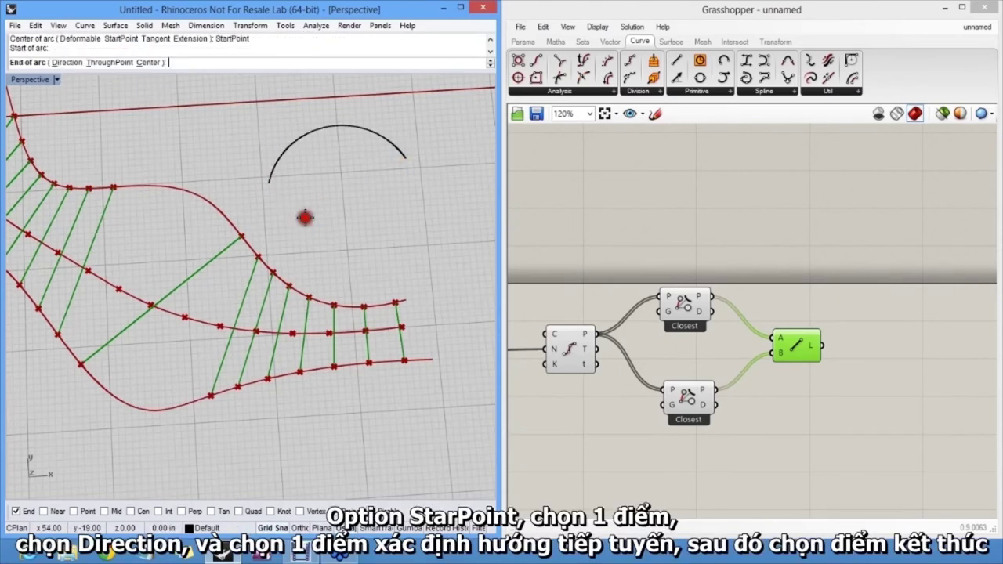
left_click(67, 62)
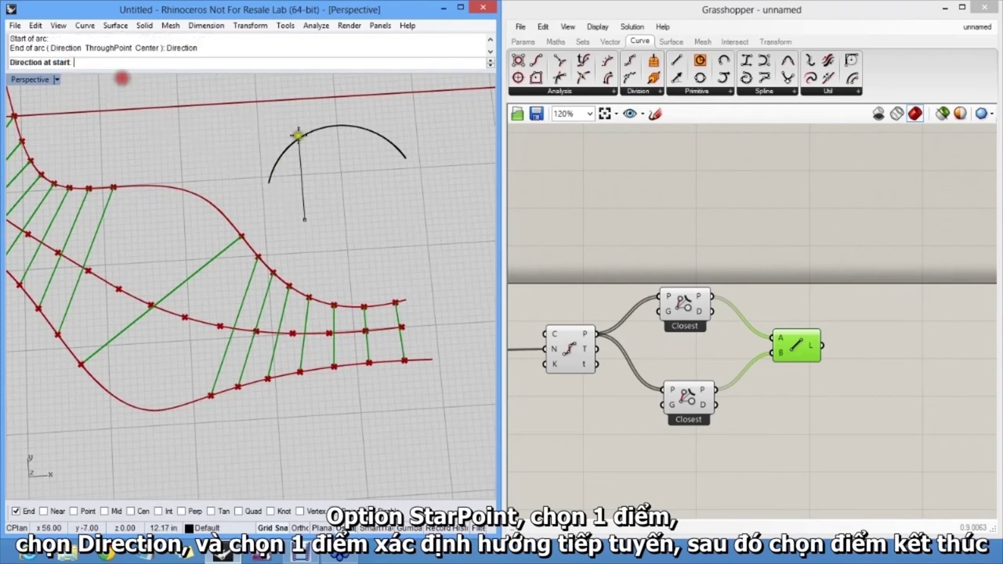
left_click(287, 104)
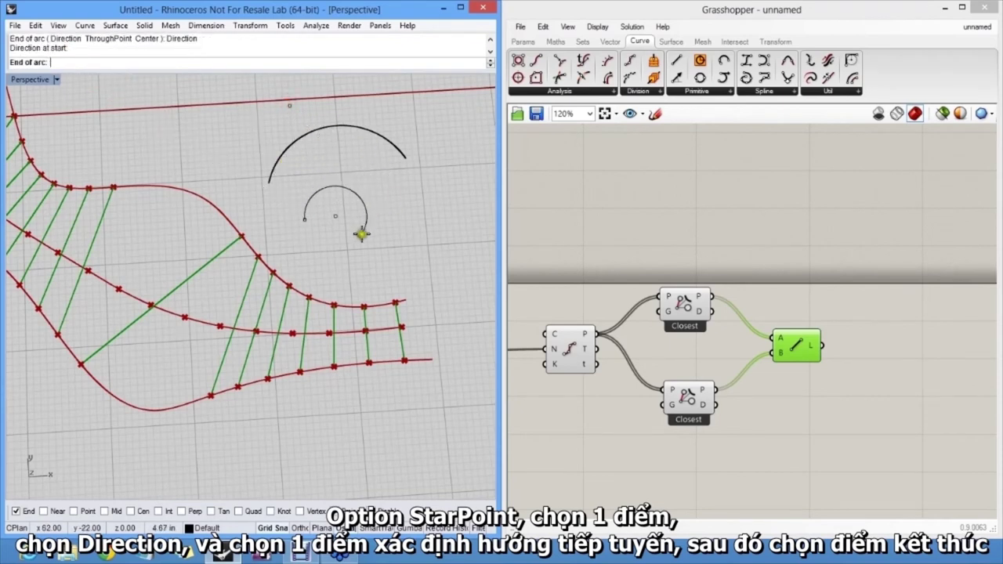
left_click(400, 187)
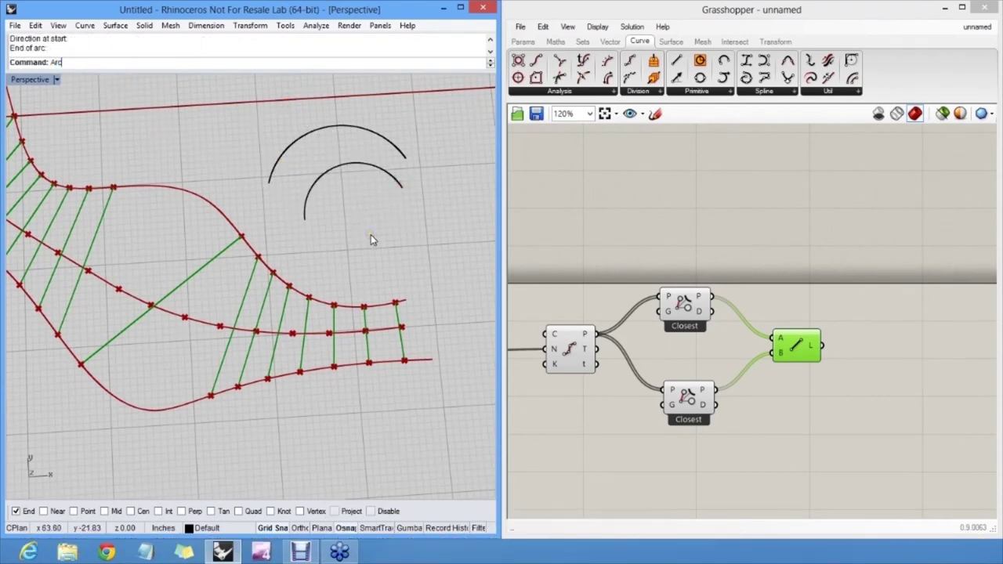
Step: Draw a third arc with the StartPoint option, defined by its start, its end and a point on the arc
key("Return")
left_click(121, 63)
left_click(334, 257)
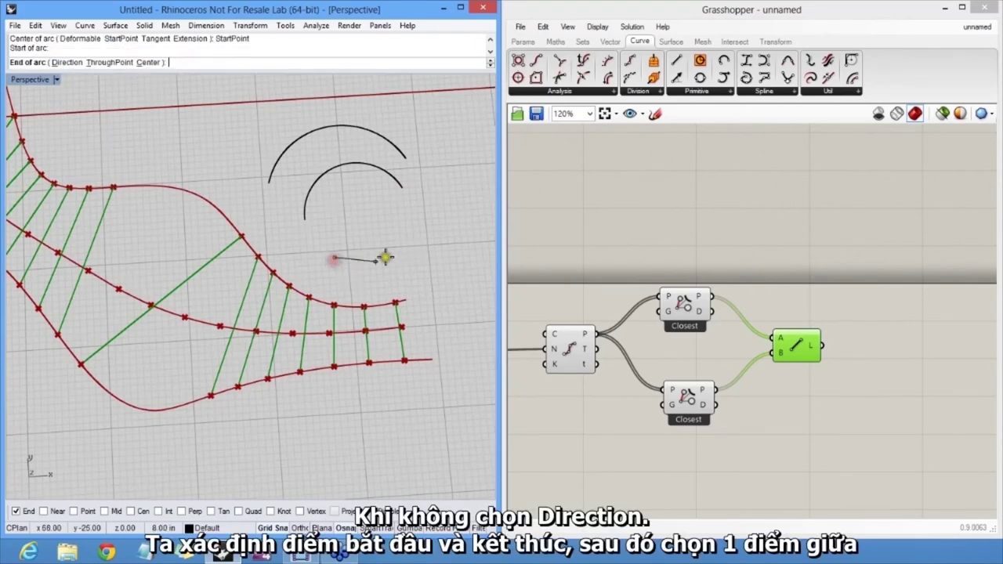
left_click(442, 250)
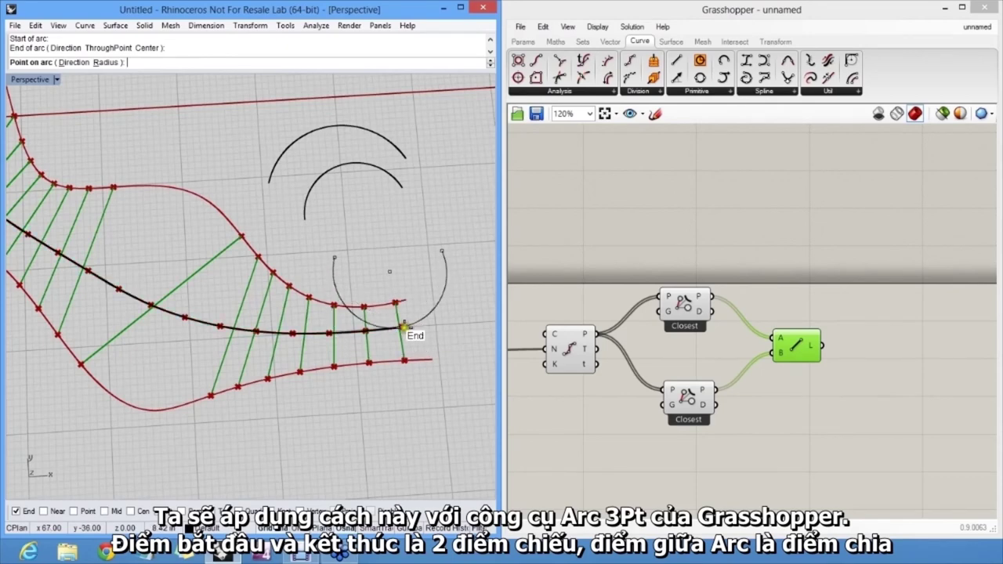
left_click(387, 232)
Step: Delete the three practice arcs and deselect the Line component in Grasshopper
left_click_drag(415, 257, 393, 153)
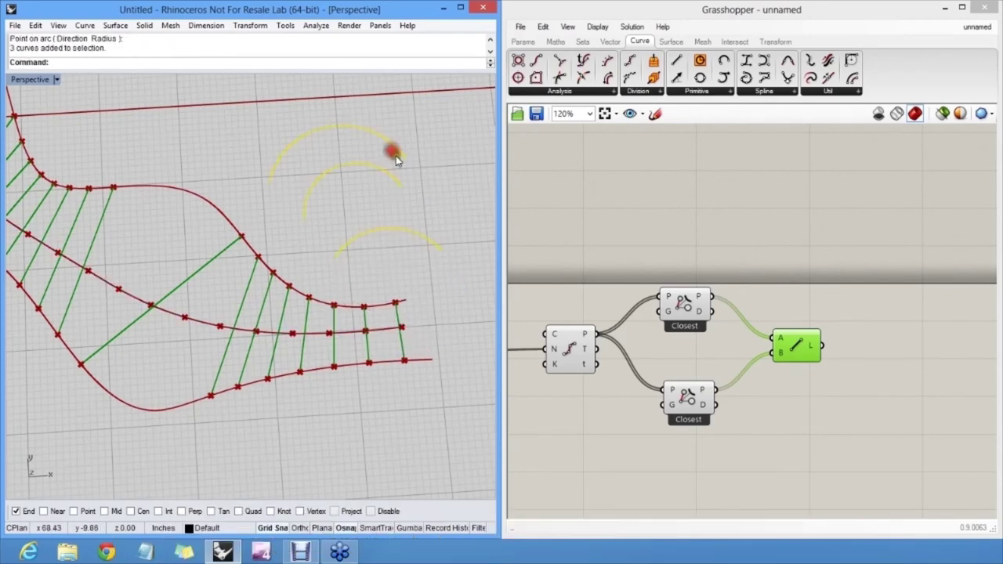
key("Delete")
left_click(749, 210)
Step: Add an Arc 3Pt component above the Line component and select the Line component
right_click_drag(748, 211, 714, 218)
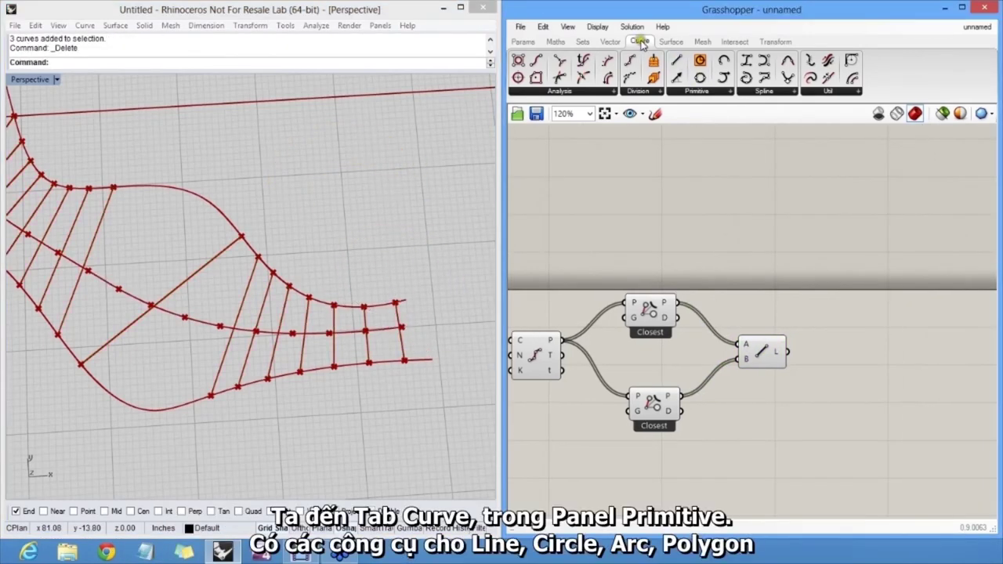
left_click(721, 92)
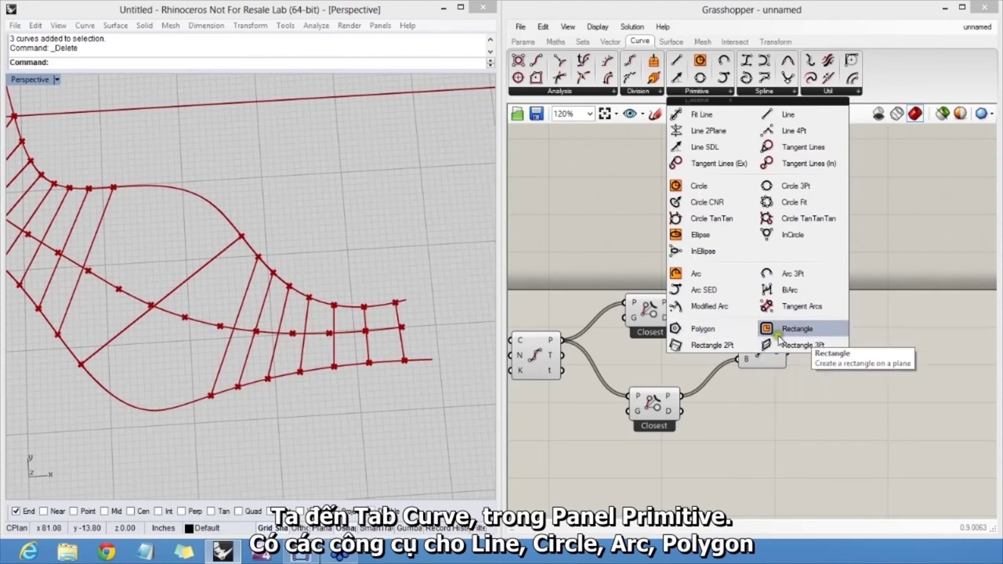
left_click(795, 276)
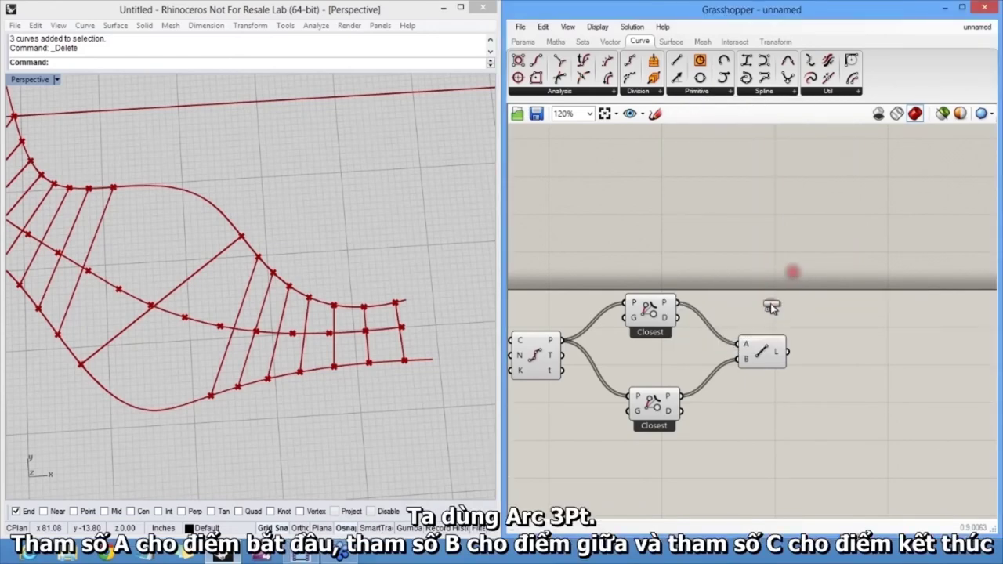
left_click(772, 304)
scroll(769, 305, "up", 3)
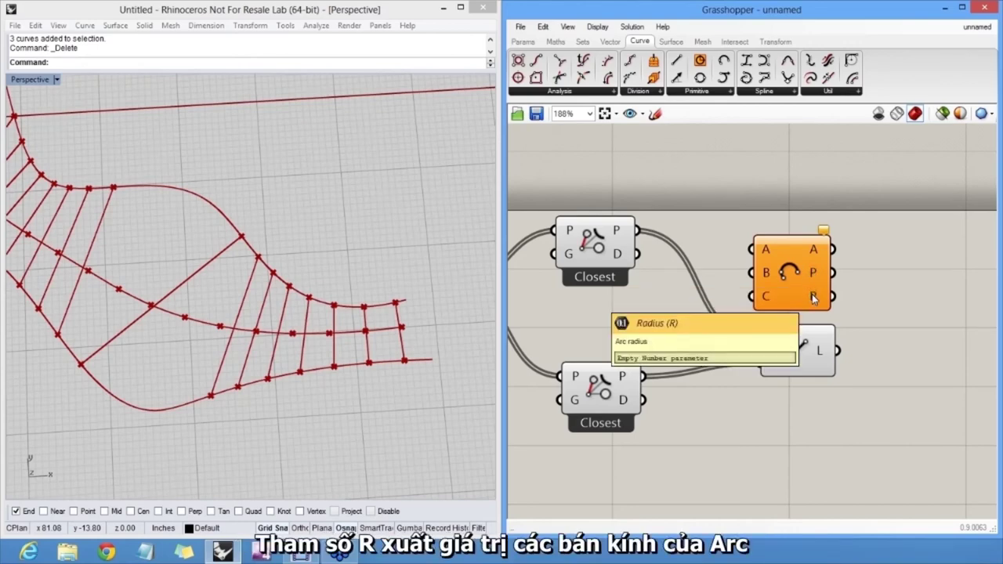
scroll(811, 294, "up", 2)
scroll(768, 274, "down", 2)
right_click_drag(790, 251, 864, 255)
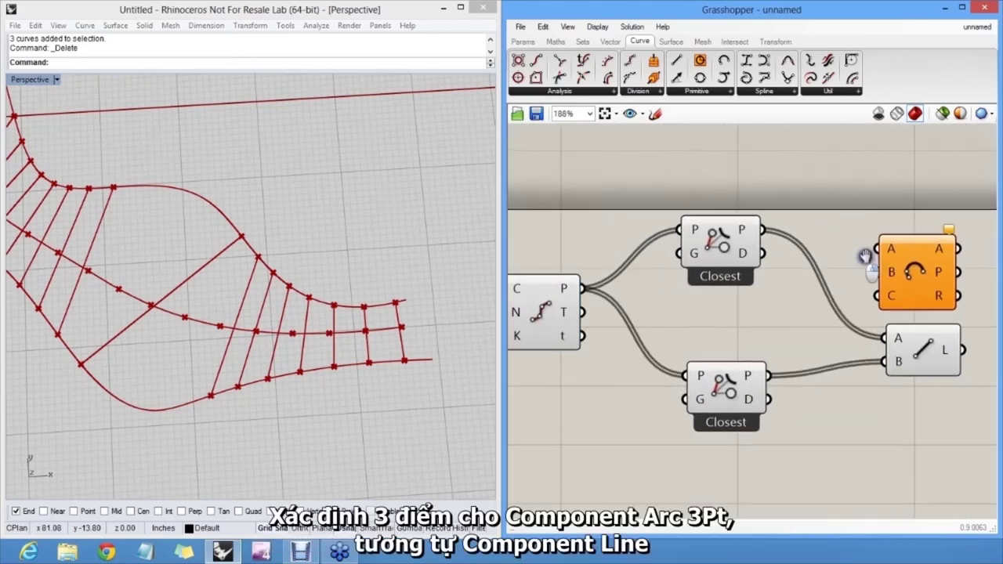
left_click(938, 335)
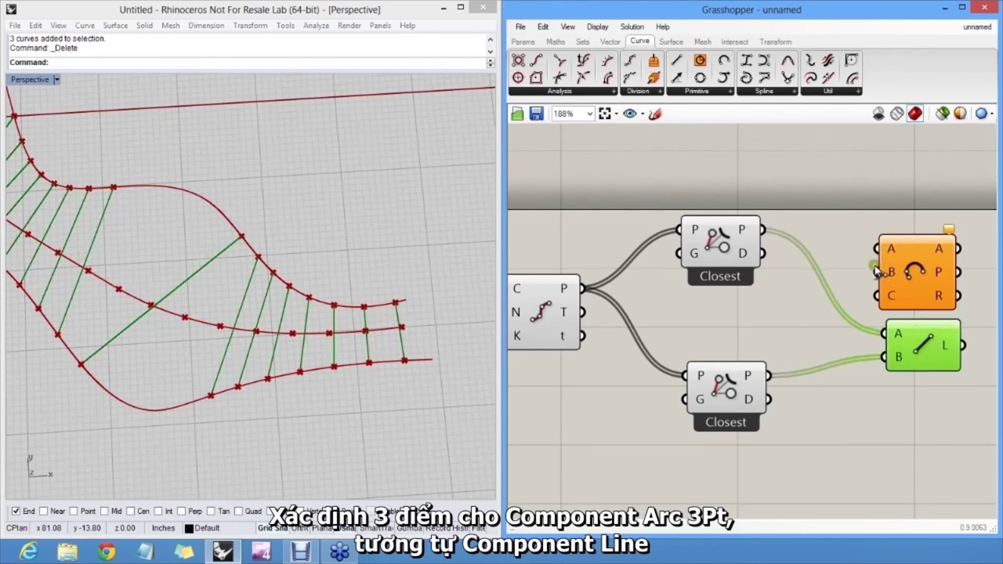
Step: Wire the upper and lower Closest points into inputs A and C of Arc 3Pt, and the divide points into input B
left_click_drag(877, 250, 772, 231)
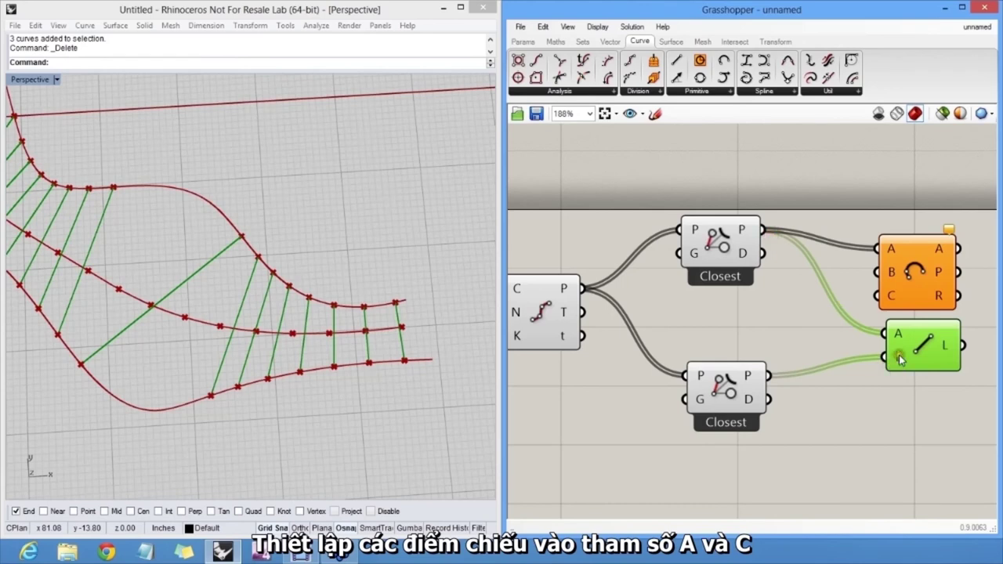
left_click_drag(893, 296, 768, 375)
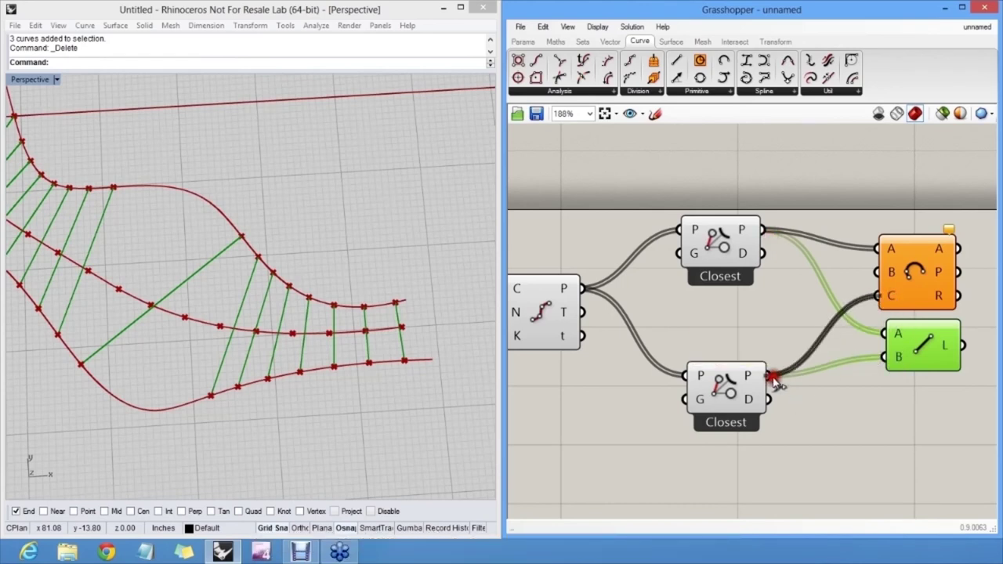
left_click(551, 335)
left_click_drag(584, 288, 831, 310)
Step: Delete the Line component so only the three-point arcs connect the curves
left_click(924, 342)
key("Delete")
left_click_drag(719, 366, 725, 348)
scroll(648, 337, "down", 2)
right_click_drag(649, 337, 763, 345)
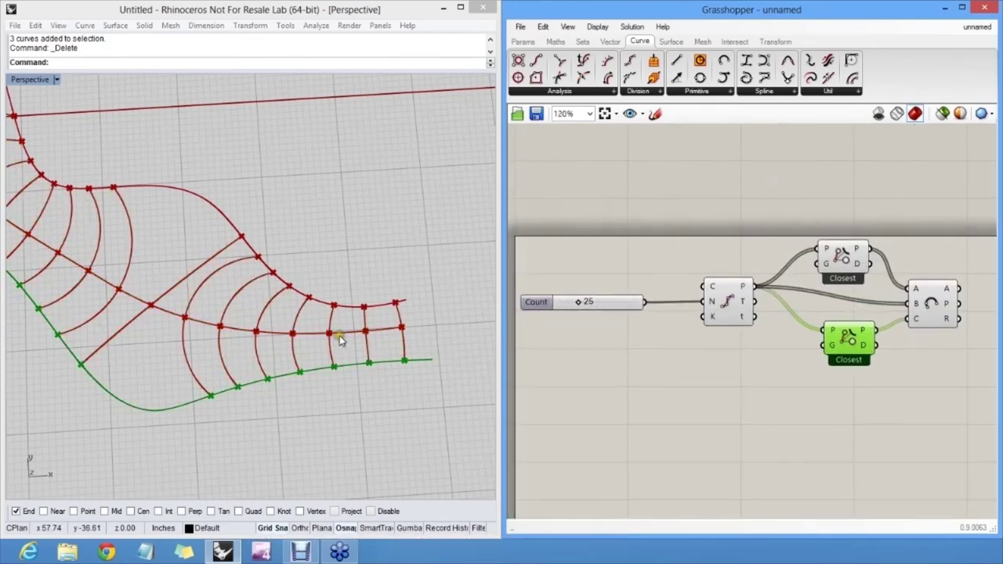
right_click_drag(224, 320, 354, 255)
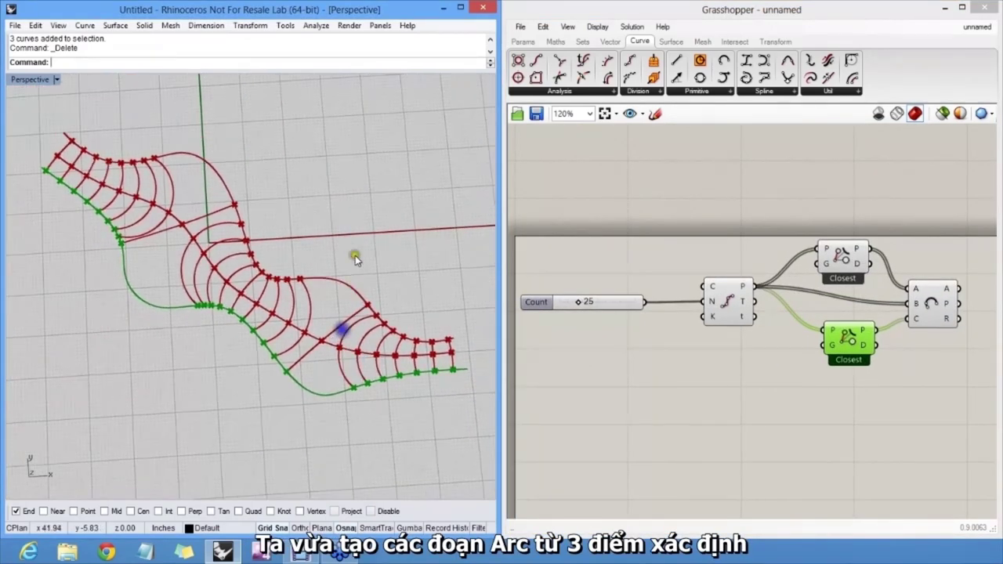
Step: Raise the division Count to 65 and examine the nearly straight arcs up close
left_click_drag(578, 302, 604, 304)
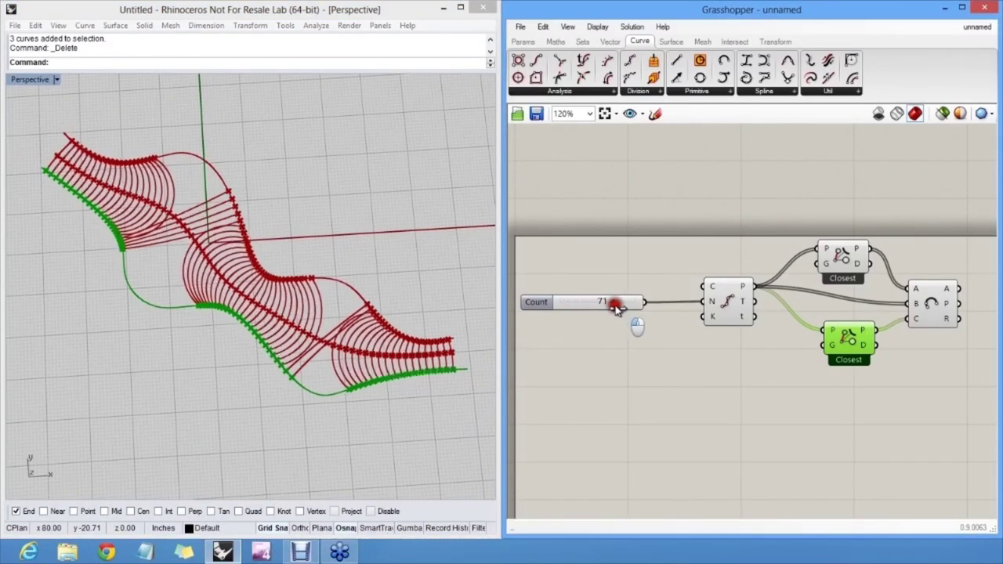
scroll(609, 306, "down", 1)
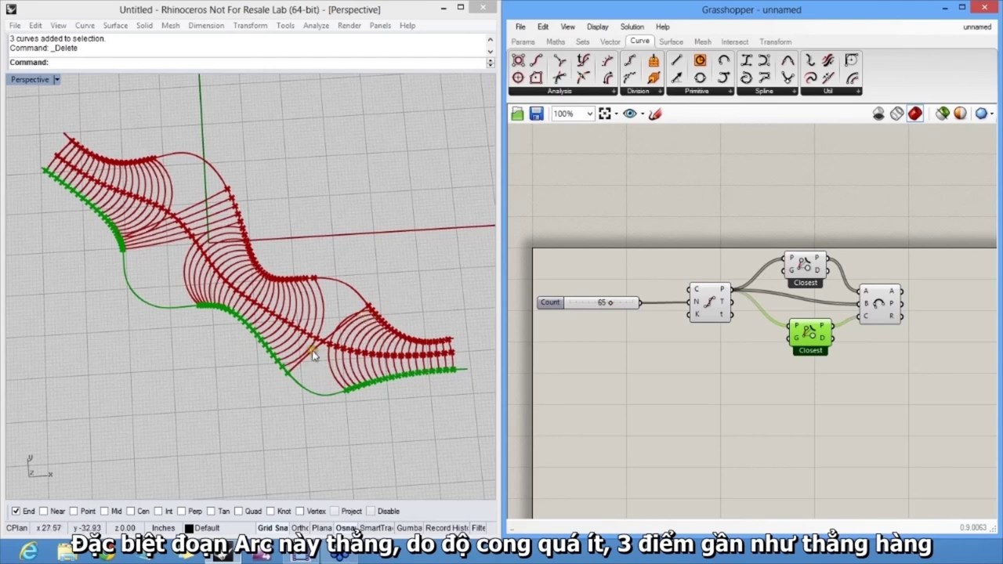
scroll(347, 324, "up", 6)
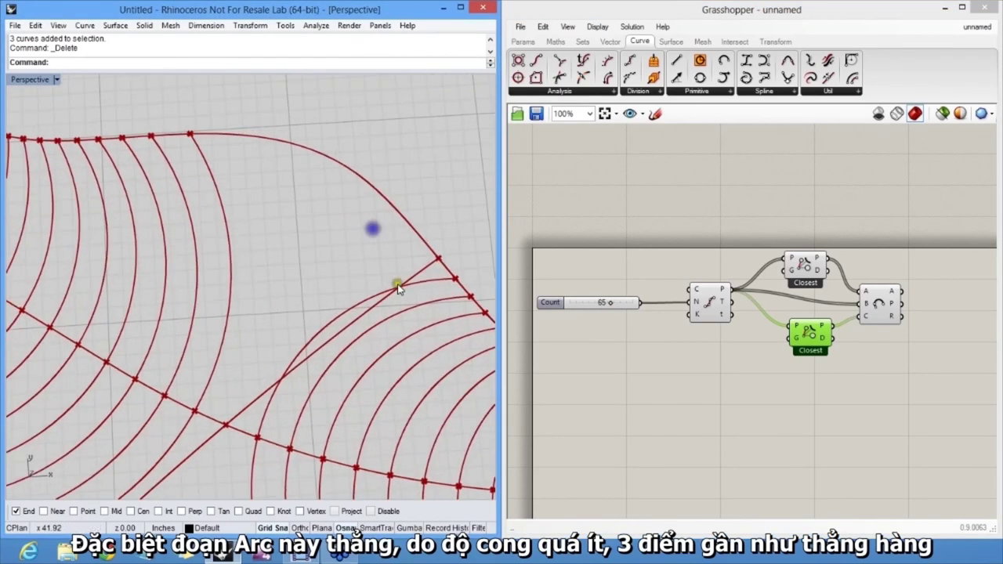
scroll(380, 324, "down", 8)
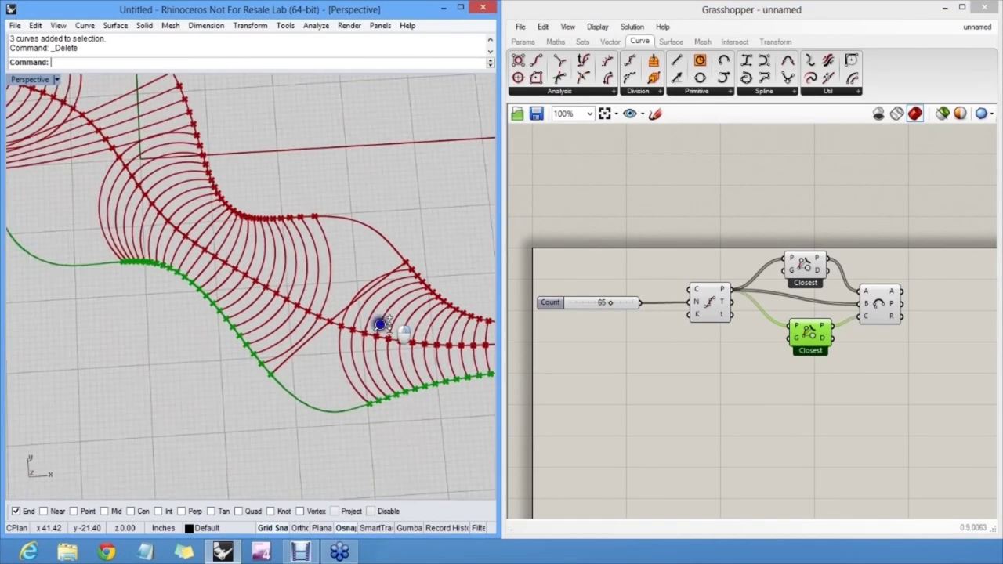
Step: Turn on the upper outer curve's control points and move its bulging ones closer to the middle curve
left_click(371, 318)
key("F10")
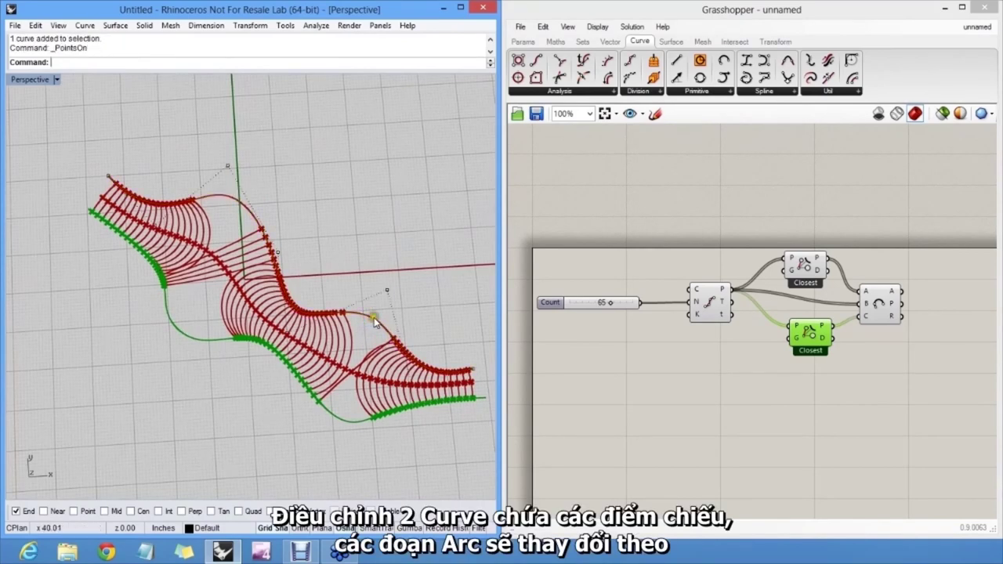
left_click(375, 319)
left_click_drag(231, 179, 233, 208)
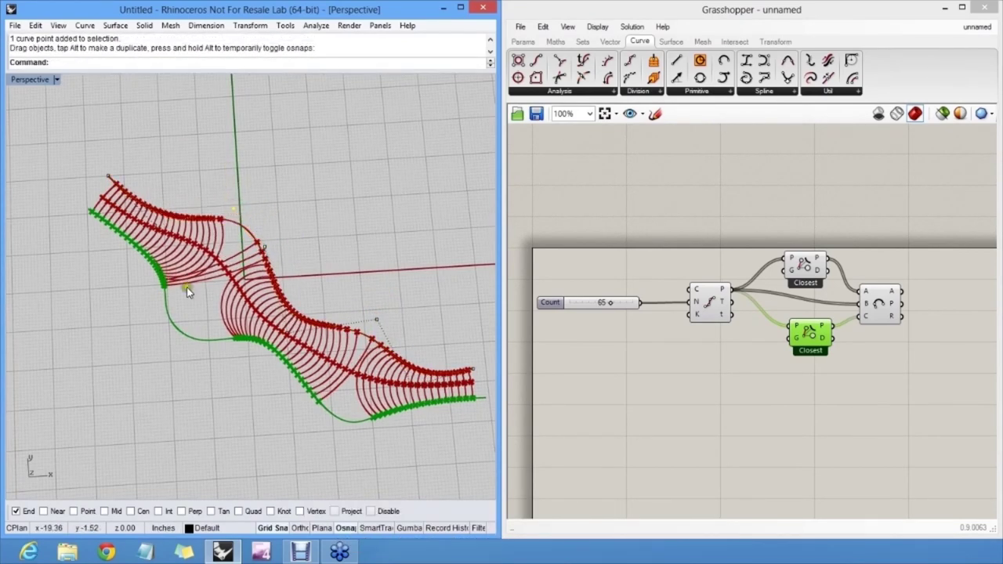
Step: Show the lower outer curve's control points, pull its two bulges toward the middle curve, and hide the points of both curves
left_click(176, 325)
key("F10")
left_click_drag(191, 345, 214, 316)
left_click_drag(350, 444, 337, 415)
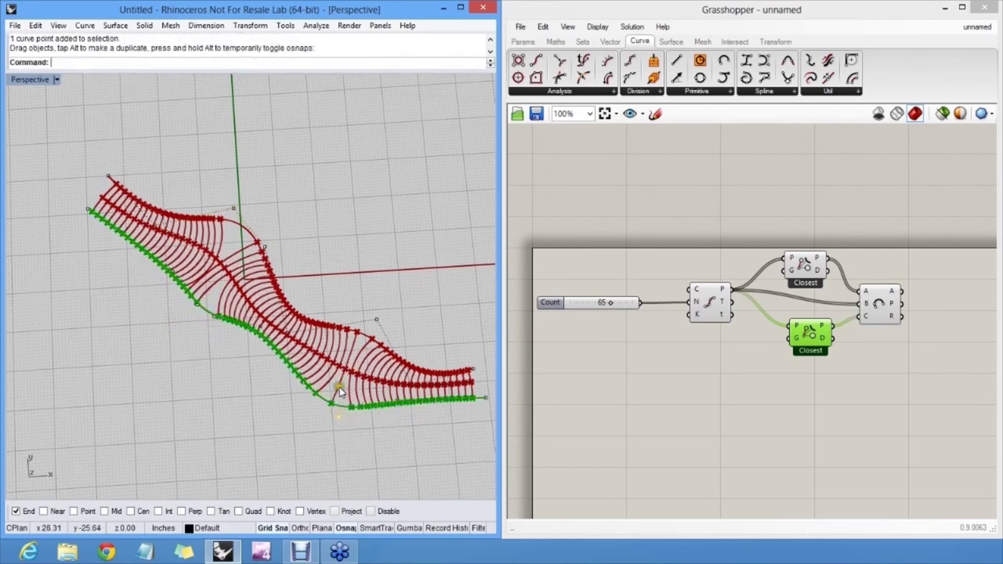
key("Escape")
key("Escape")
Step: Try division Counts of 46 and 36, and set the Count slider to 37
left_click_drag(611, 303, 598, 304)
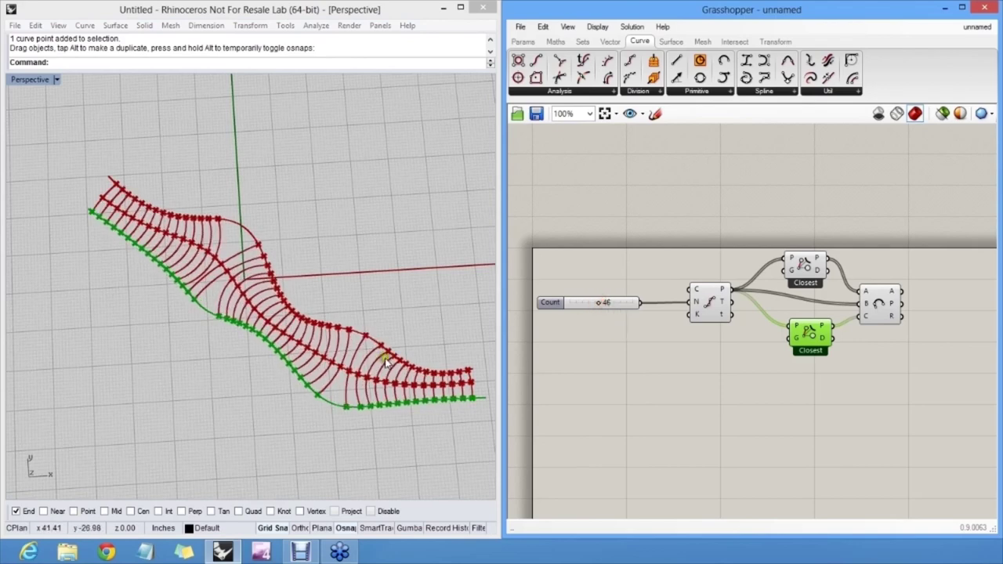
right_click_drag(387, 358, 349, 332, "shift")
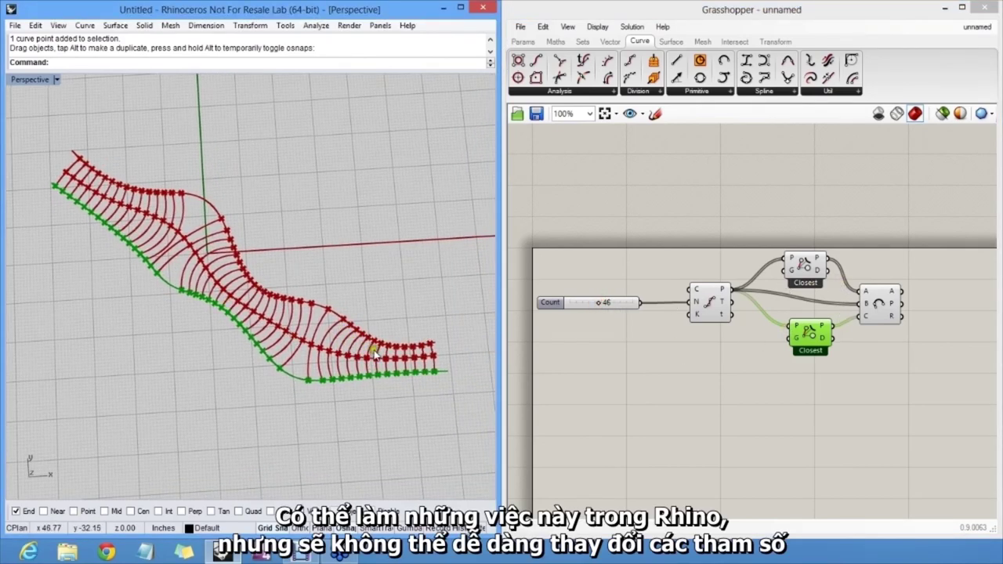
left_click_drag(598, 303, 592, 305)
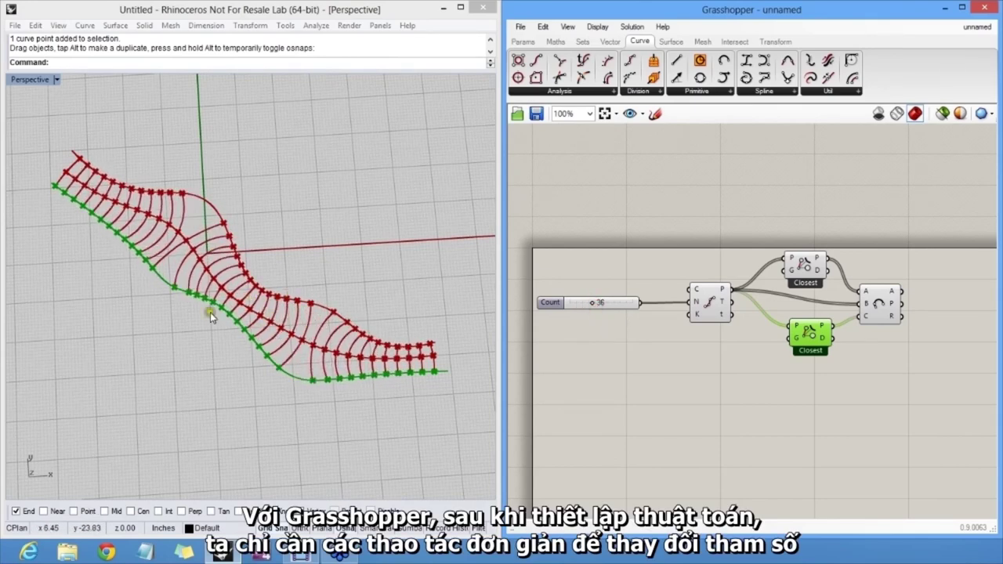
scroll(590, 301, "up", 5)
left_click_drag(598, 306, 601, 308)
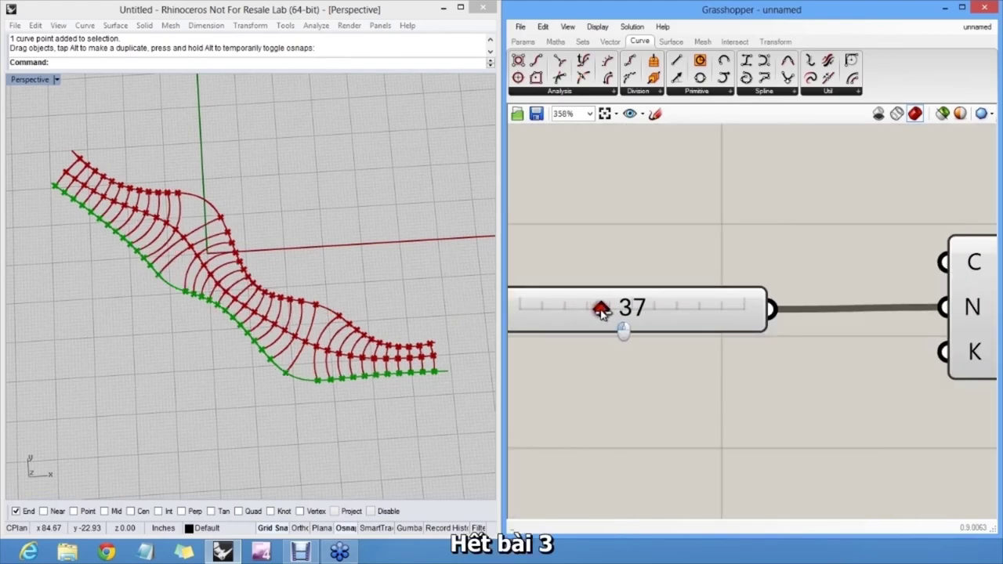